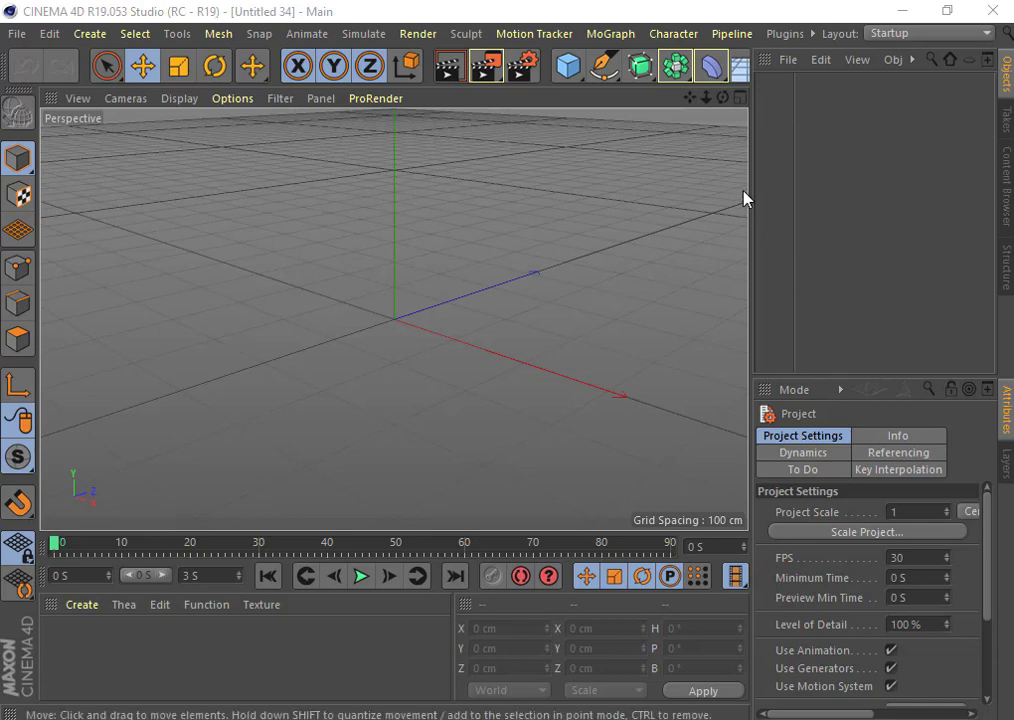
Step: Bring up the generator palette (Extrude, Lathe, Loft, Sweep, Bezier) over the empty scene
{"action": "left_click", "coordinate": [645, 72]}
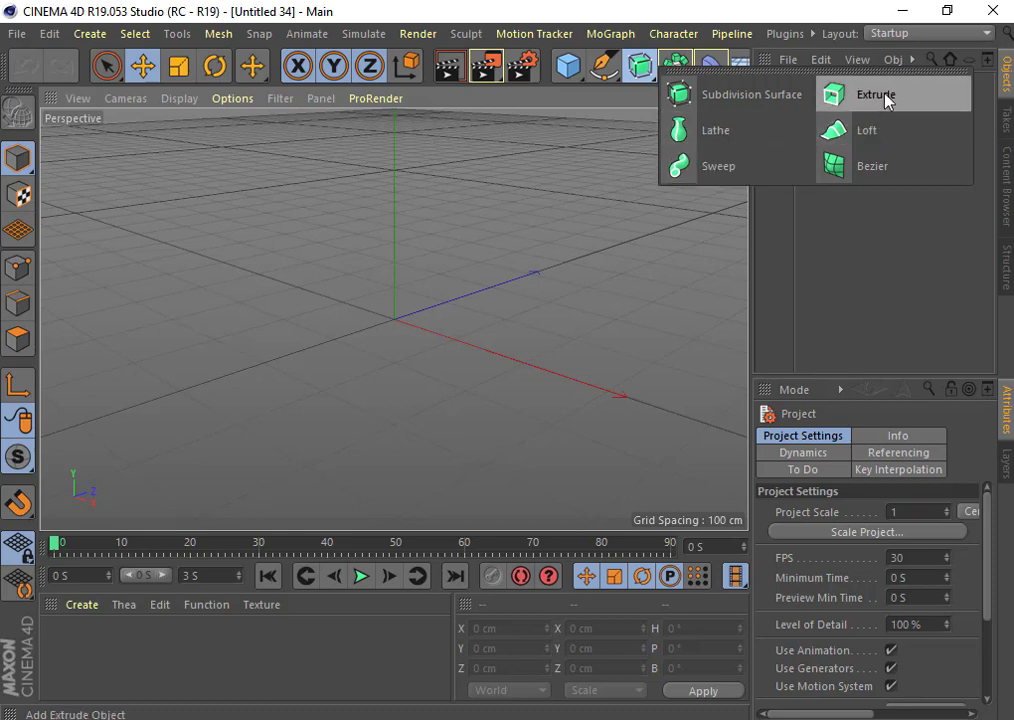
Step: Add a 400 × 400 cm Bezier patch and frame it in the viewport
{"action": "left_click", "coordinate": [874, 170]}
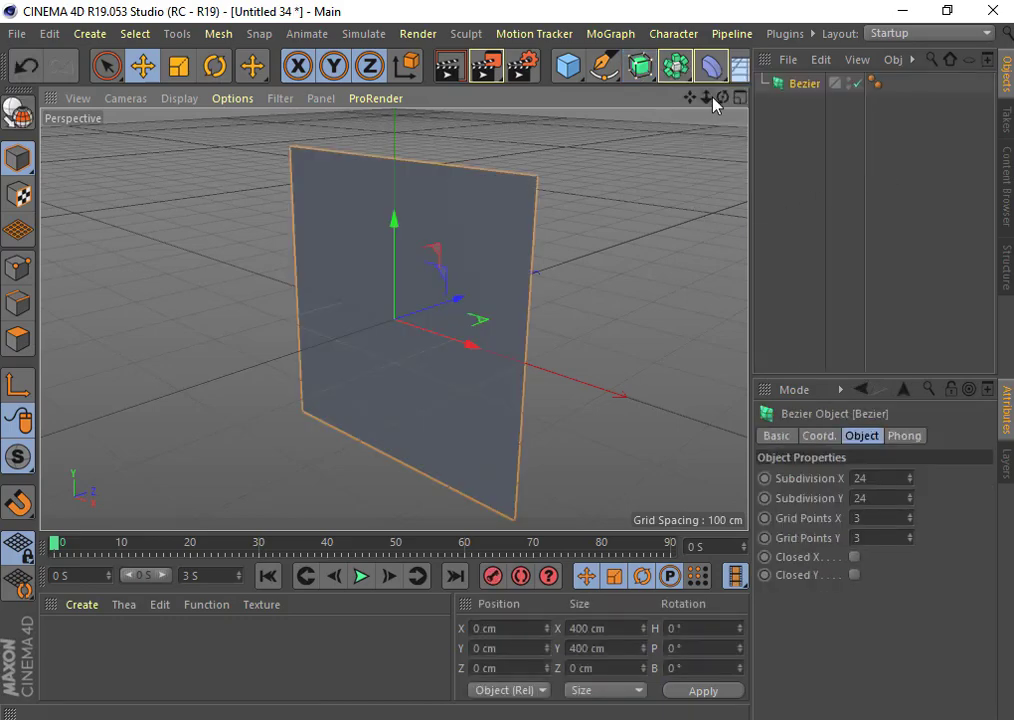
{"action": "left_click_drag", "start_coordinate": [710, 100], "coordinate": [712, 108]}
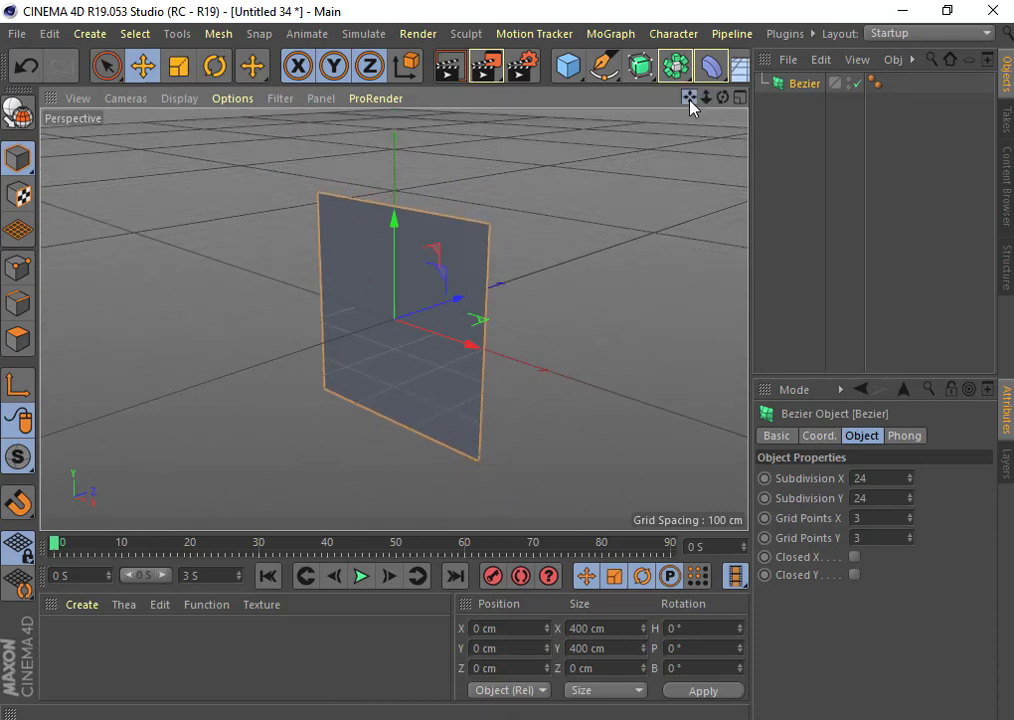
{"action": "mouse_move", "coordinate": [690, 98]}
{"action": "left_mouse_down"}
{"action": "mouse_move", "coordinate": [700, 110]}
{"action": "mouse_move", "coordinate": [394, 319]}
{"action": "left_mouse_up"}
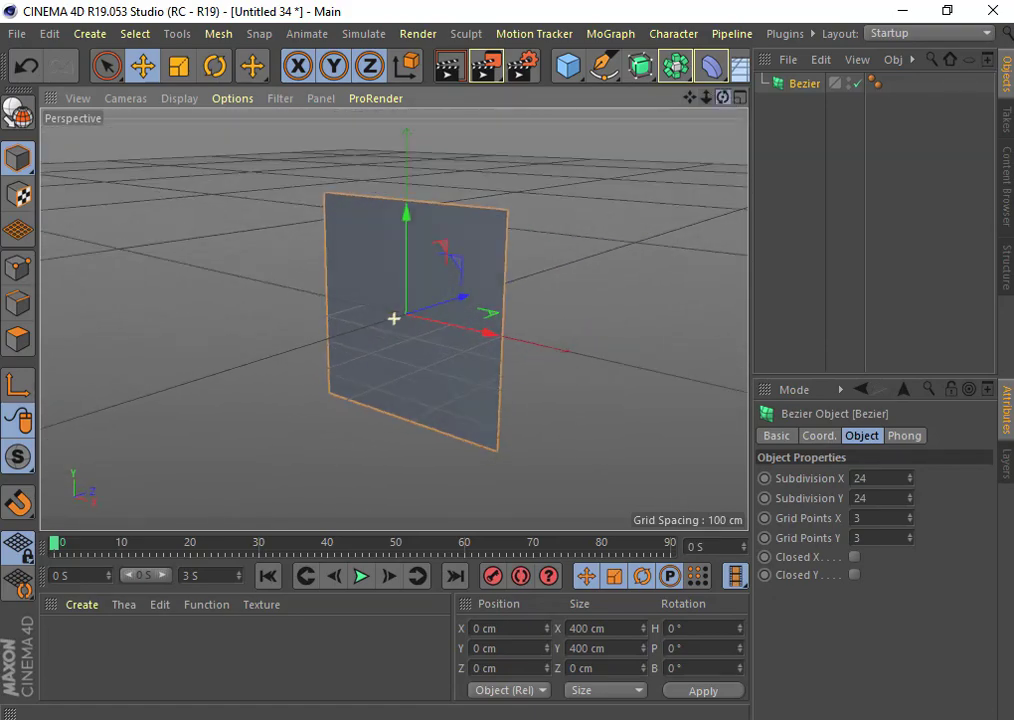
Step: Display the patch with Gouraud Shading (Lines) and orbit around it
{"action": "left_click", "coordinate": [178, 99]}
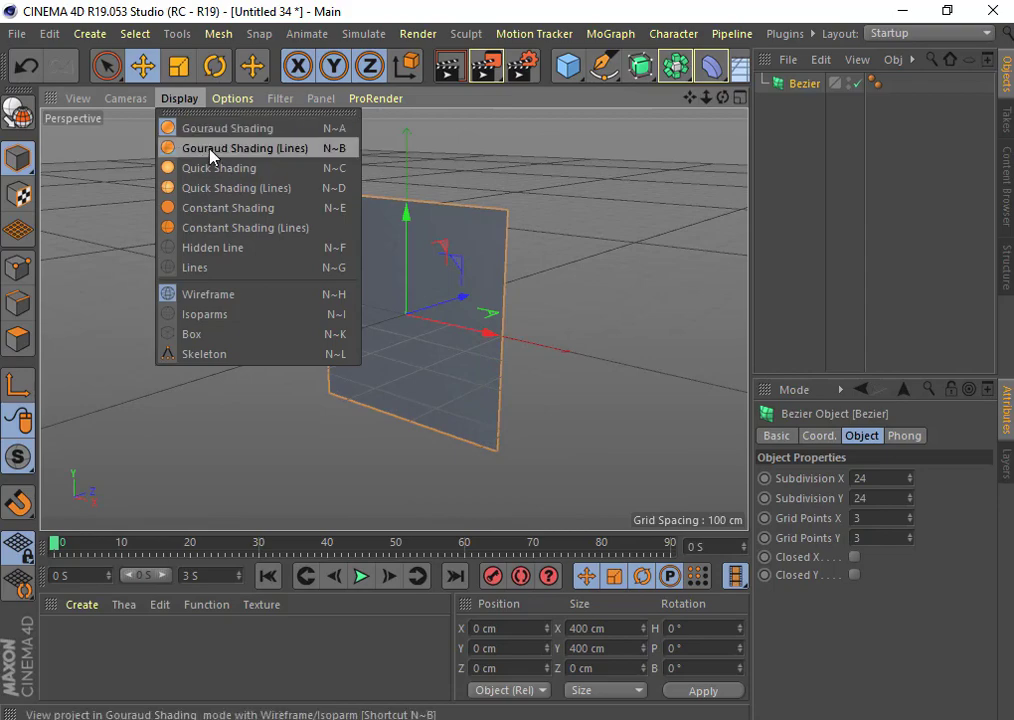
{"action": "left_click", "coordinate": [211, 148]}
{"action": "left_click_drag", "start_coordinate": [721, 99], "coordinate": [615, 304]}
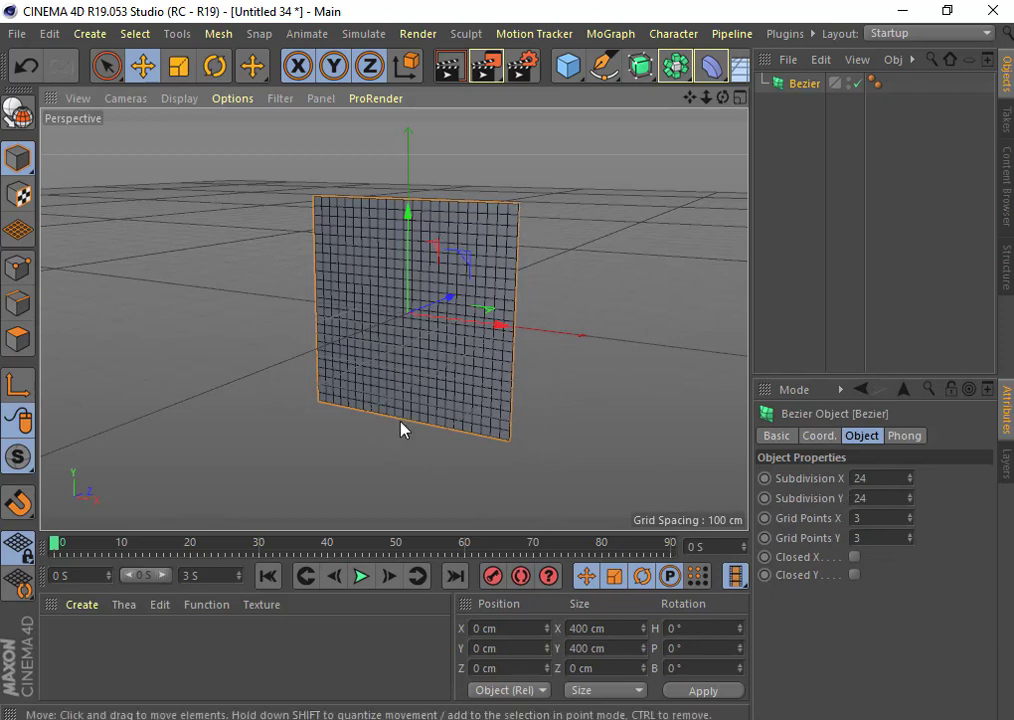
Step: Switch to Points mode and select the patch's corner and right-edge control points
{"action": "left_click", "coordinate": [17, 270]}
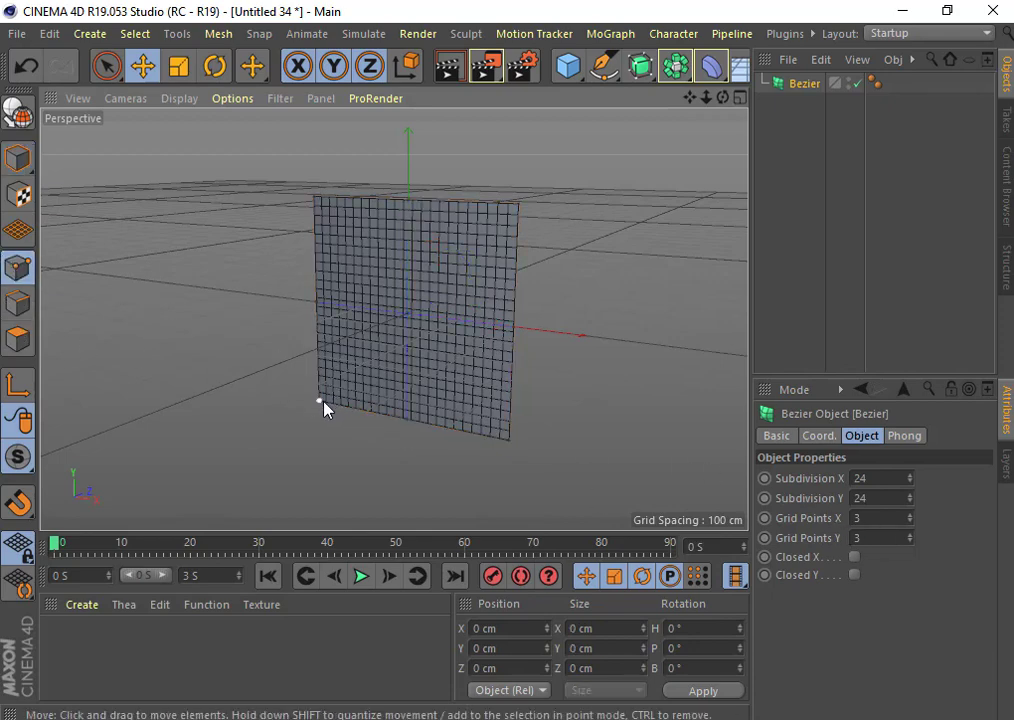
{"action": "left_click", "coordinate": [320, 402]}
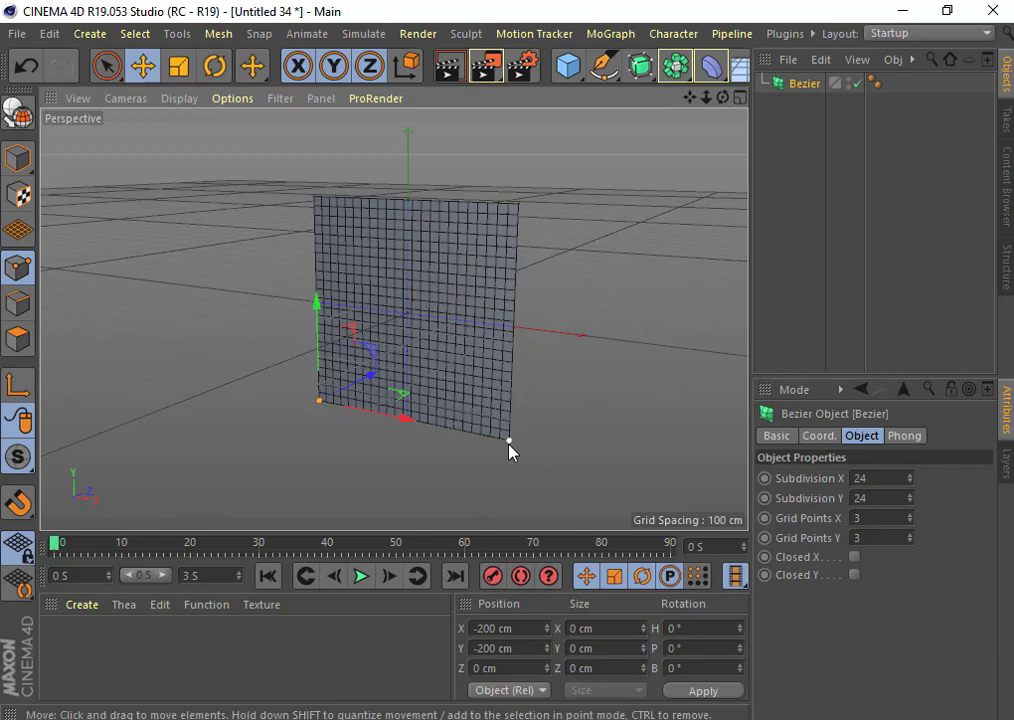
{"action": "left_click", "coordinate": [510, 441]}
{"action": "left_click", "coordinate": [319, 401], "text": "shift"}
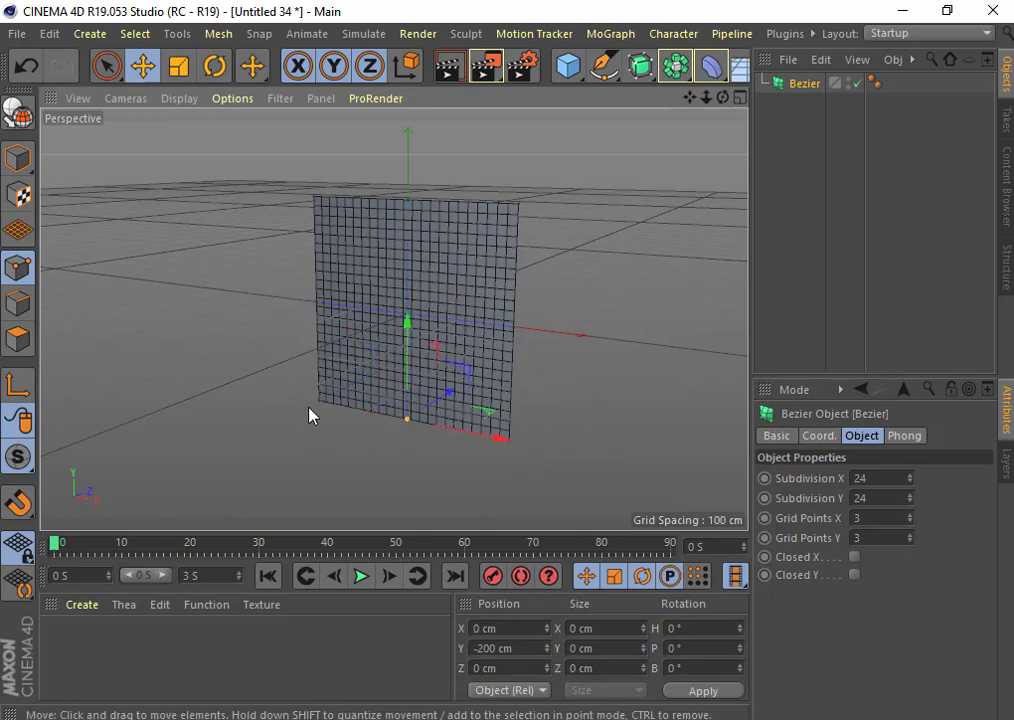
{"action": "left_click", "coordinate": [319, 401]}
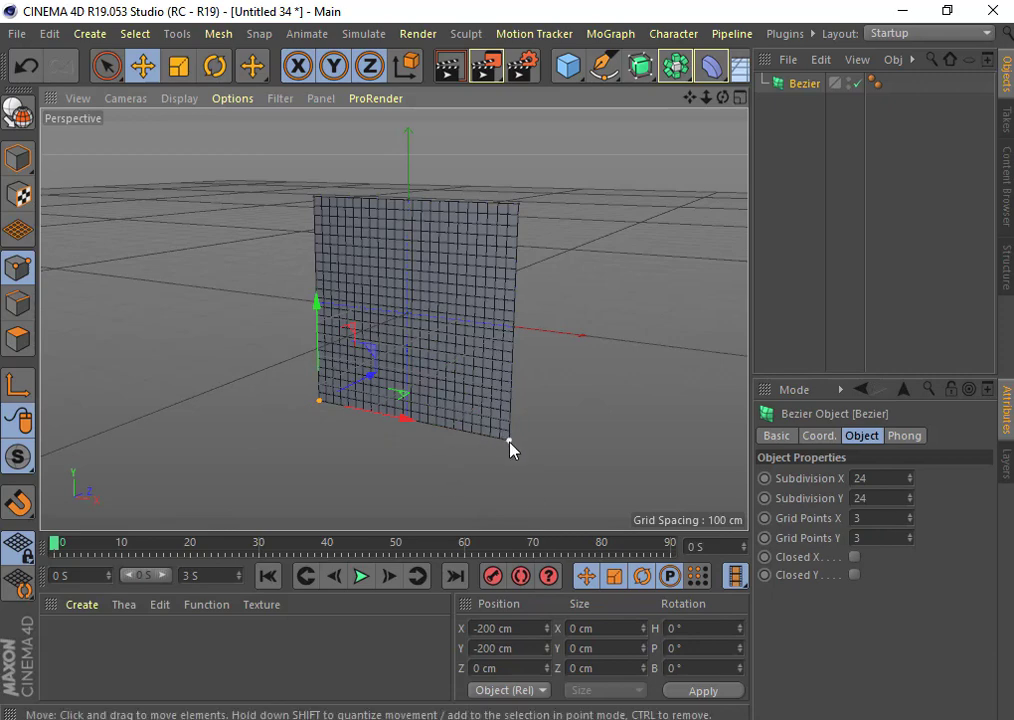
{"action": "left_click", "coordinate": [517, 206]}
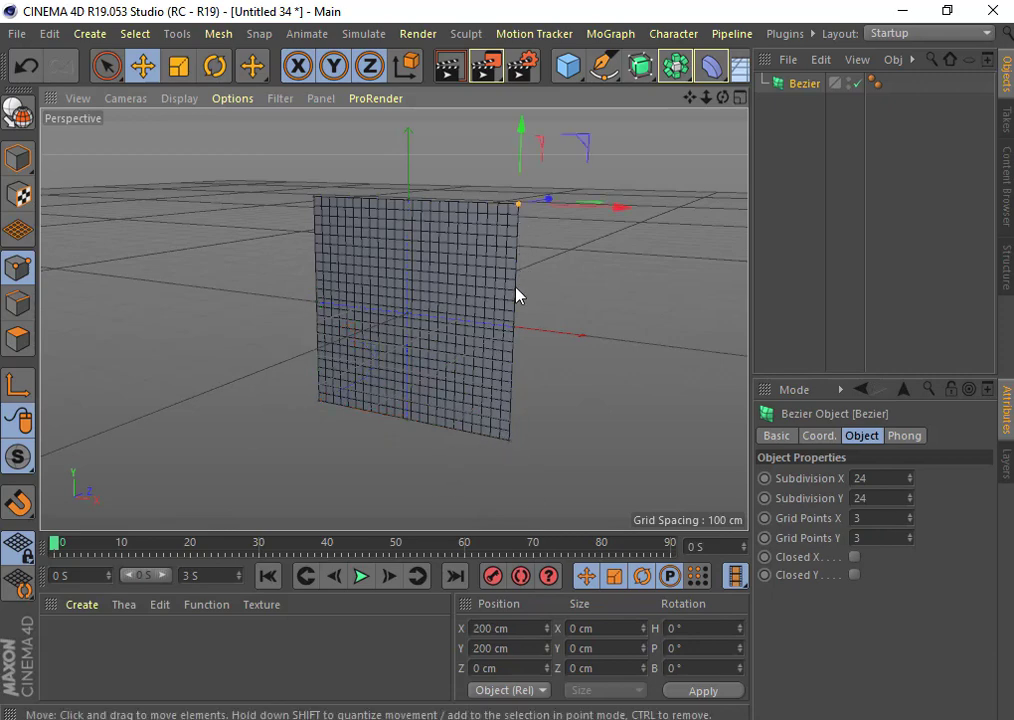
{"action": "left_click", "coordinate": [514, 326]}
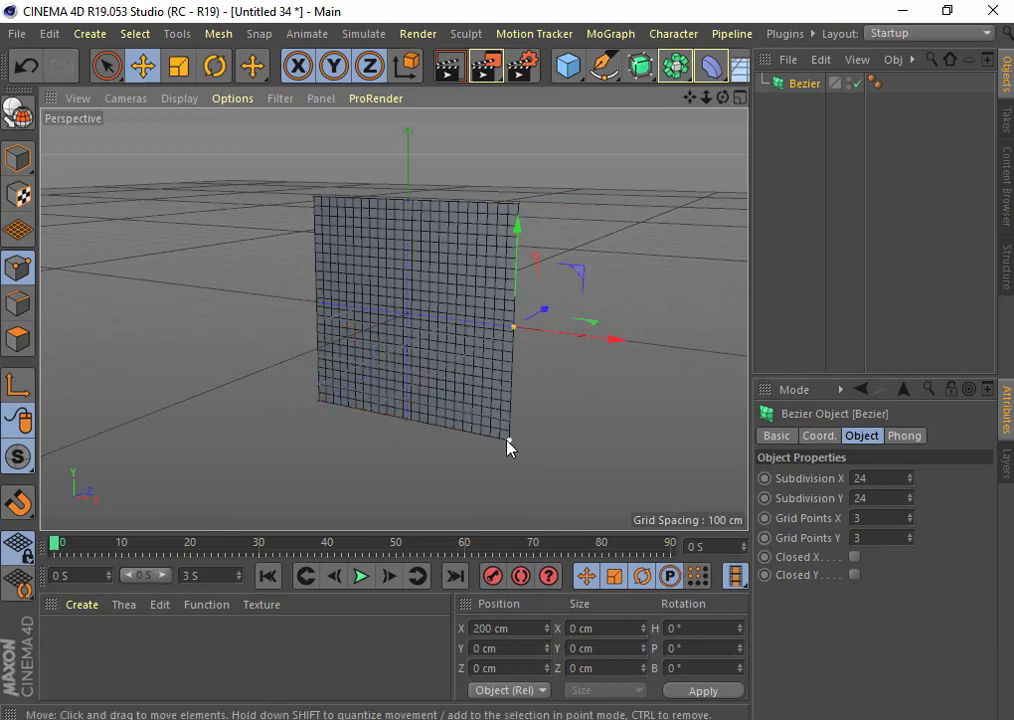
{"action": "left_click", "coordinate": [508, 440]}
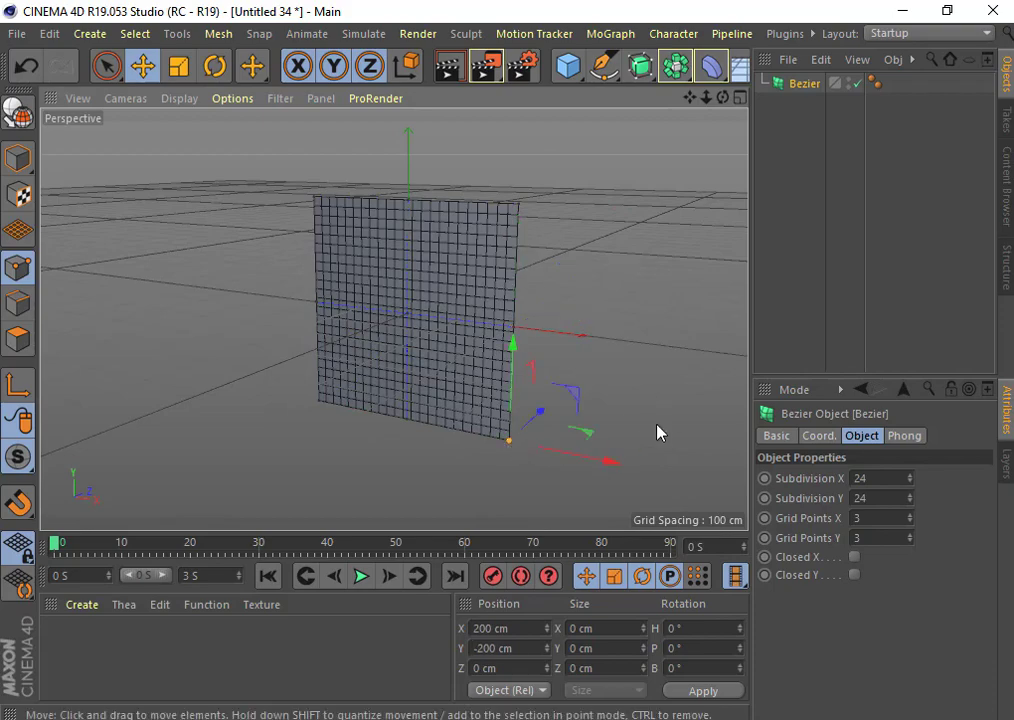
Step: Raise the Bezier's Grid Points X and Grid Points Y from 3 to 5
{"action": "left_click", "coordinate": [910, 515]}
{"action": "left_click", "coordinate": [910, 515]}
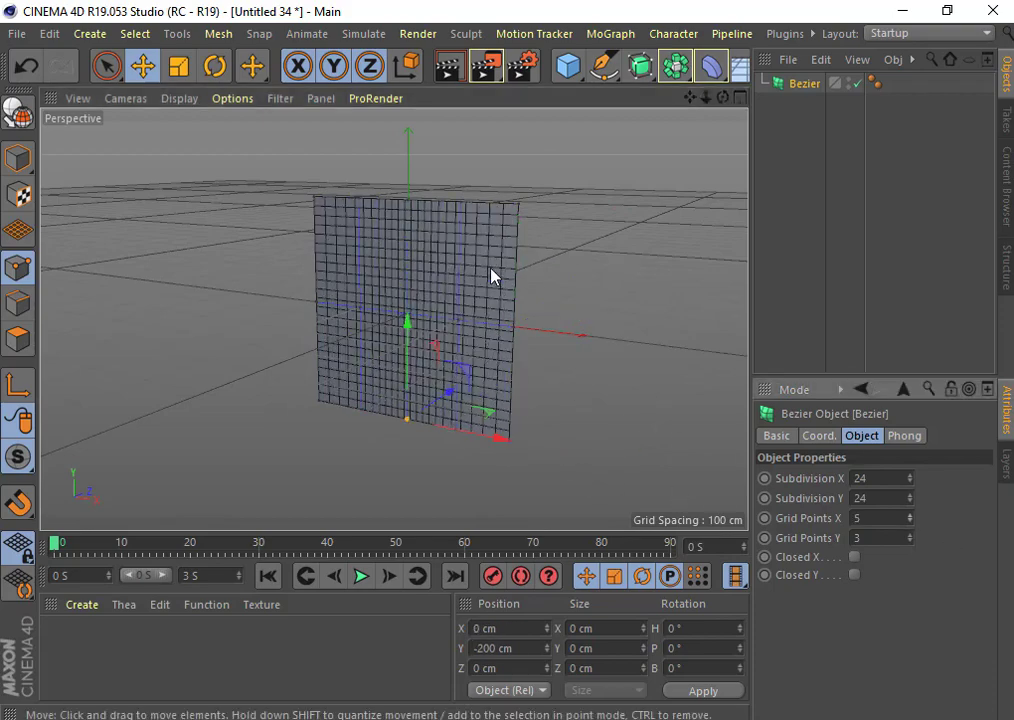
{"action": "left_click", "coordinate": [518, 206]}
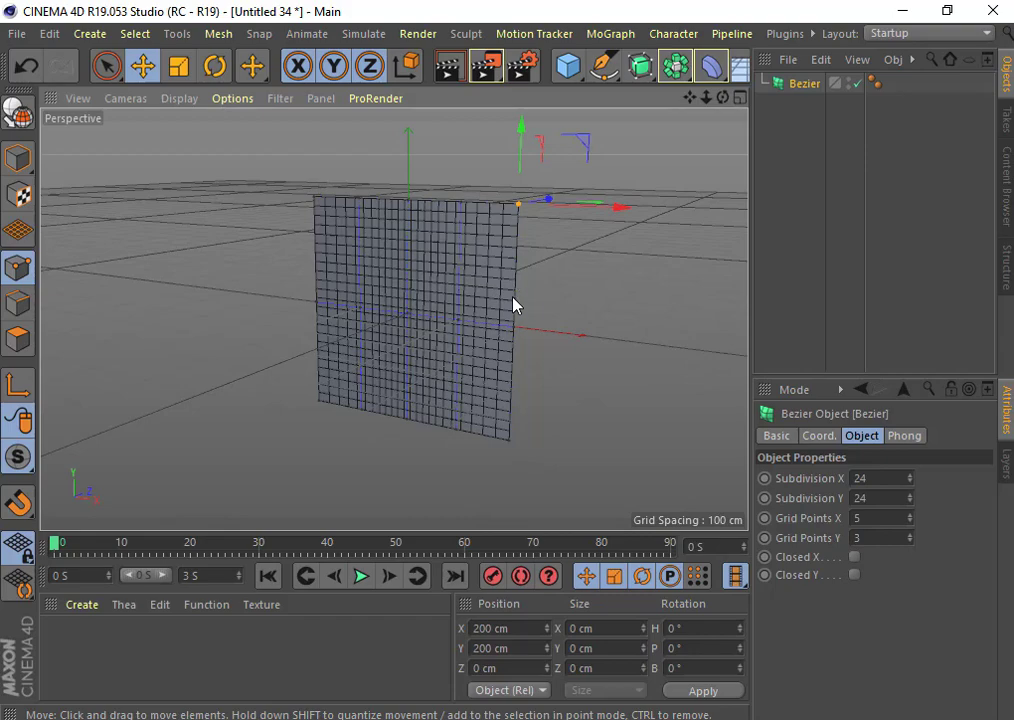
{"action": "left_click", "coordinate": [910, 536]}
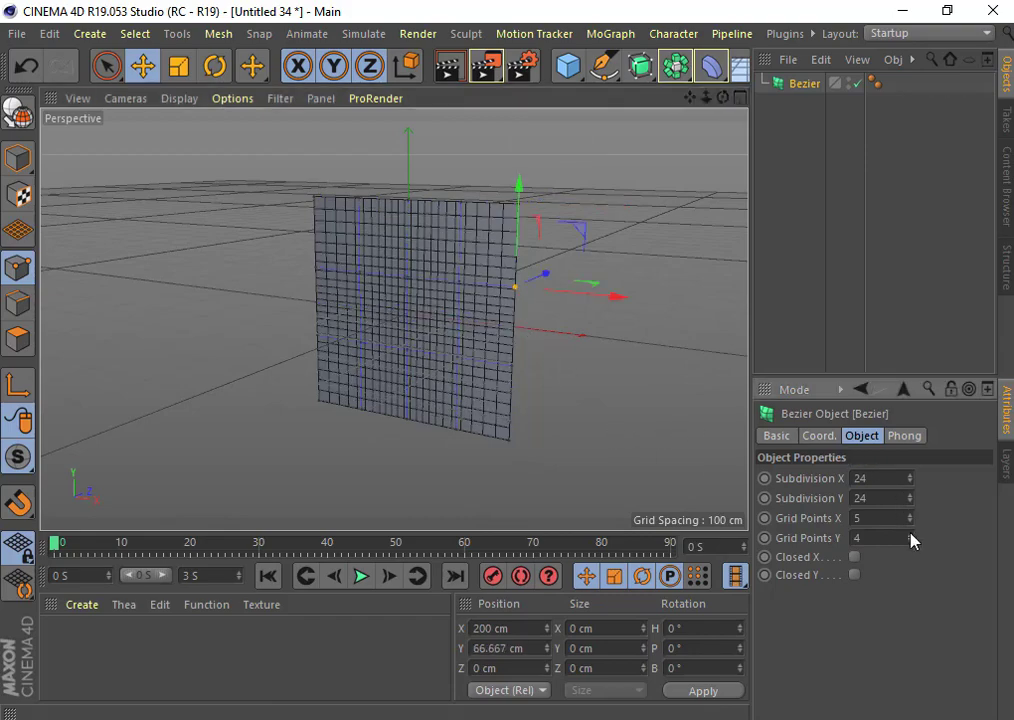
{"action": "left_click", "coordinate": [910, 536]}
Step: Select the new right-edge control points and the patch's centre point
{"action": "left_click", "coordinate": [516, 266]}
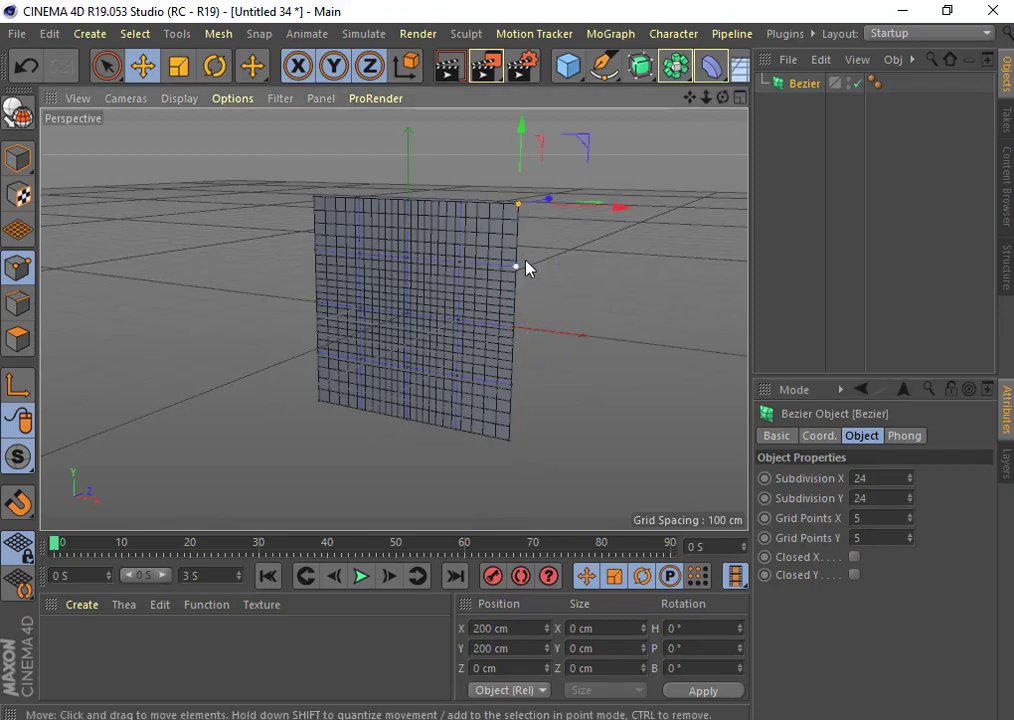
{"action": "left_click", "coordinate": [515, 326]}
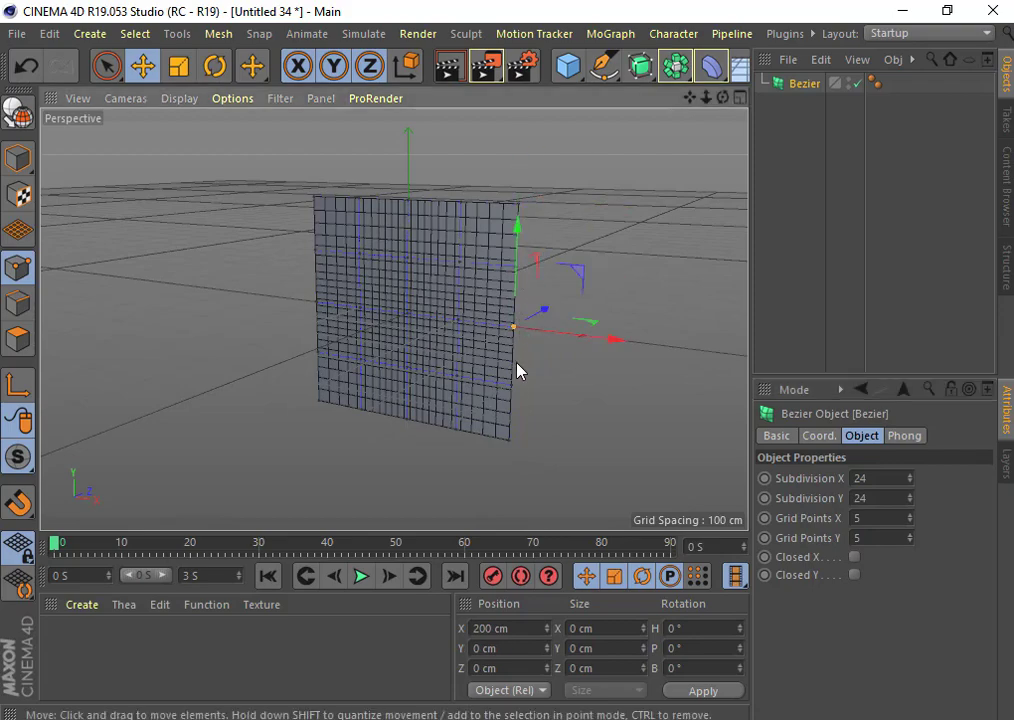
{"action": "left_click", "coordinate": [512, 384]}
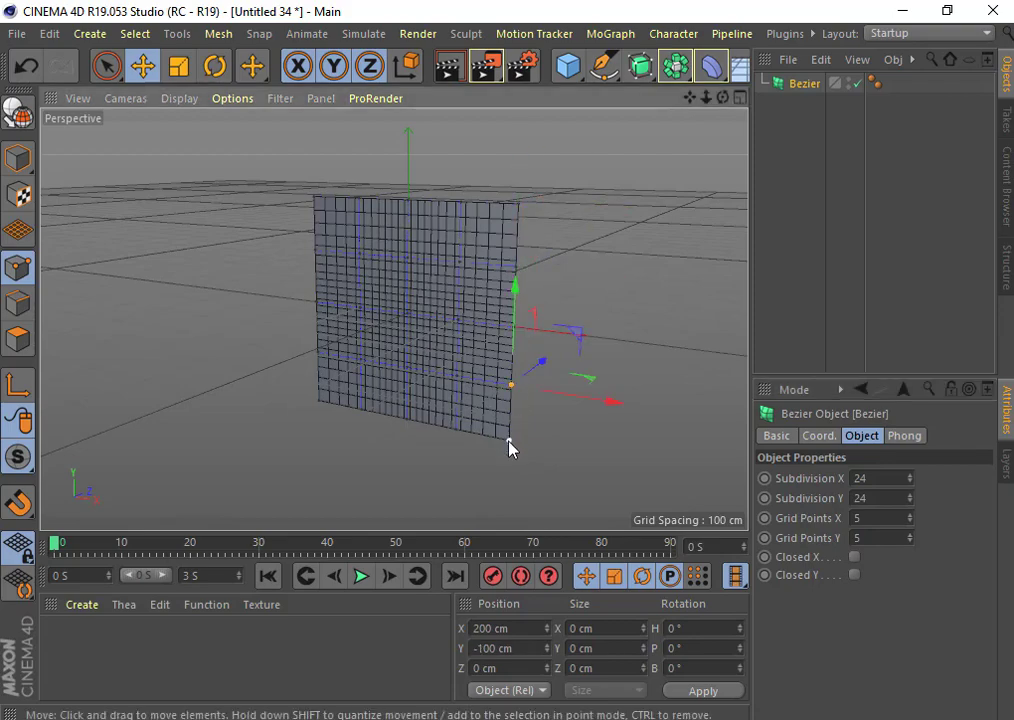
{"action": "left_click", "coordinate": [509, 440]}
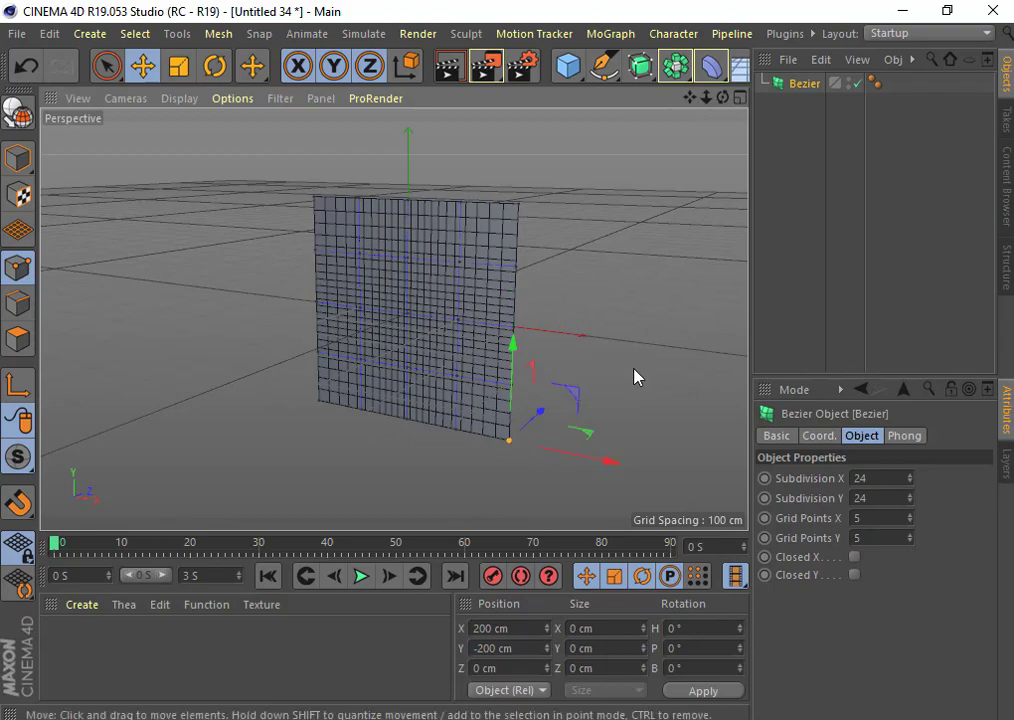
{"action": "left_click", "coordinate": [407, 318]}
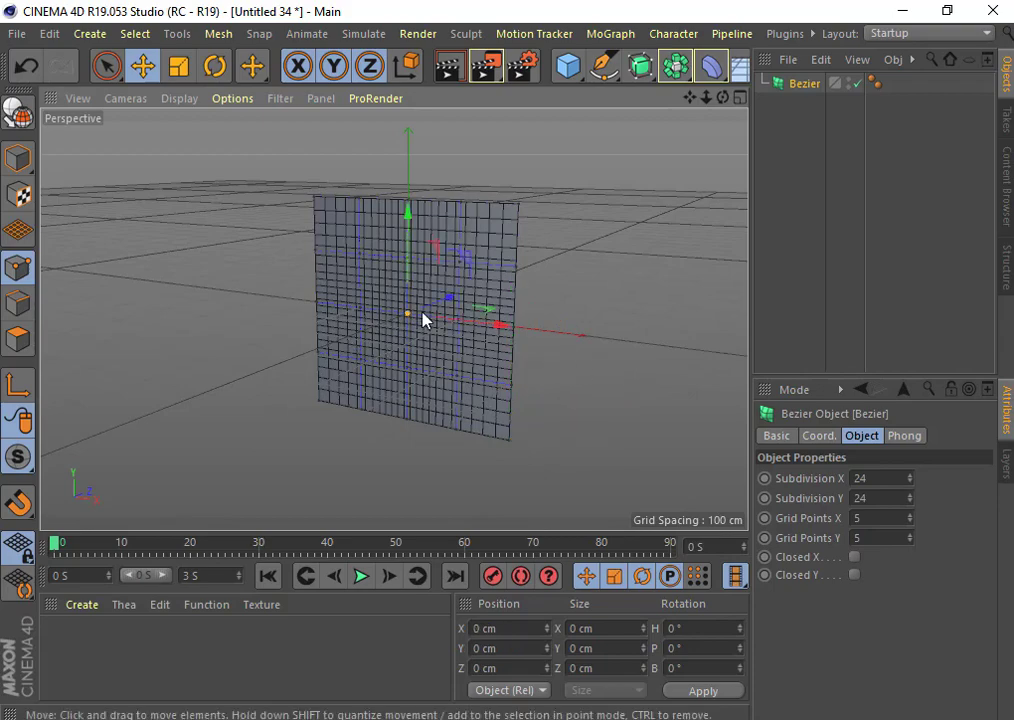
Step: Bulge the patch at its centre point and pull the upper-left control point forward
{"action": "left_click_drag", "start_coordinate": [421, 317], "coordinate": [447, 305]}
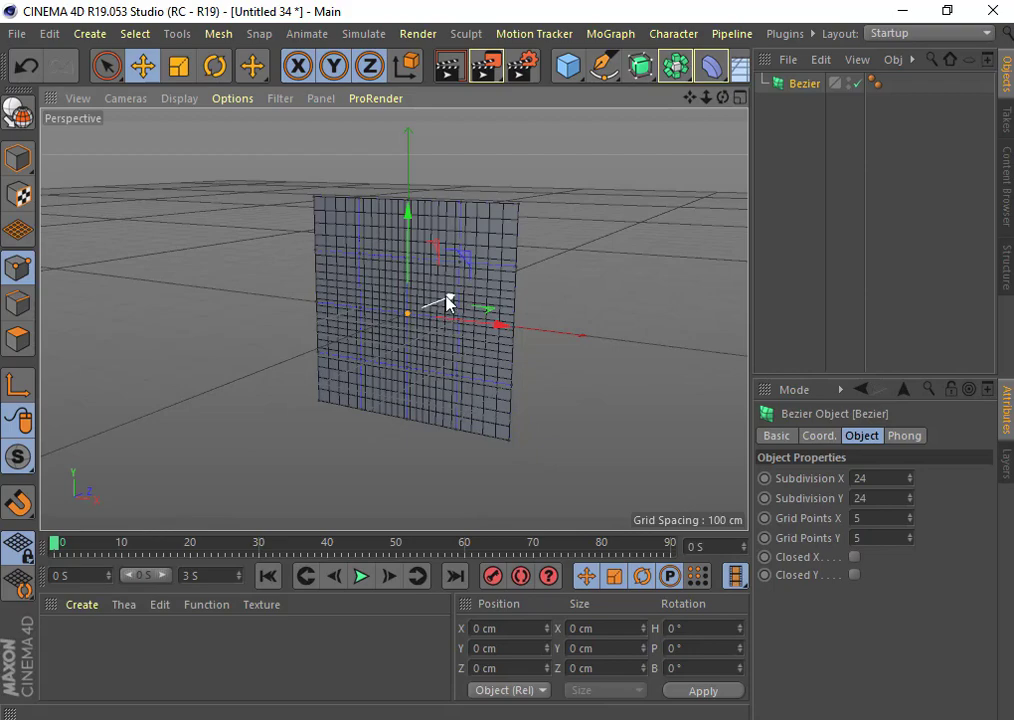
{"action": "mouse_move", "coordinate": [447, 305]}
{"action": "left_mouse_down"}
{"action": "mouse_move", "coordinate": [353, 340]}
{"action": "mouse_move", "coordinate": [494, 290]}
{"action": "mouse_move", "coordinate": [441, 325]}
{"action": "mouse_move", "coordinate": [342, 362]}
{"action": "mouse_move", "coordinate": [459, 302]}
{"action": "mouse_move", "coordinate": [543, 285]}
{"action": "mouse_move", "coordinate": [380, 360]}
{"action": "mouse_move", "coordinate": [545, 288]}
{"action": "mouse_move", "coordinate": [326, 378]}
{"action": "mouse_move", "coordinate": [462, 324]}
{"action": "left_mouse_up"}
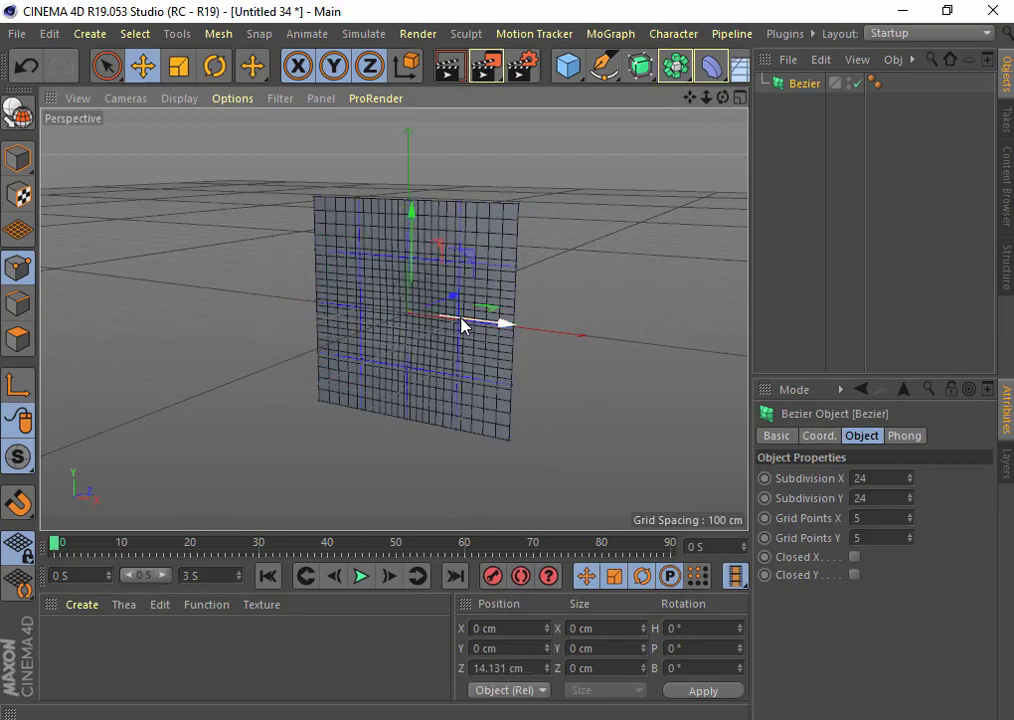
{"action": "left_click", "coordinate": [359, 254]}
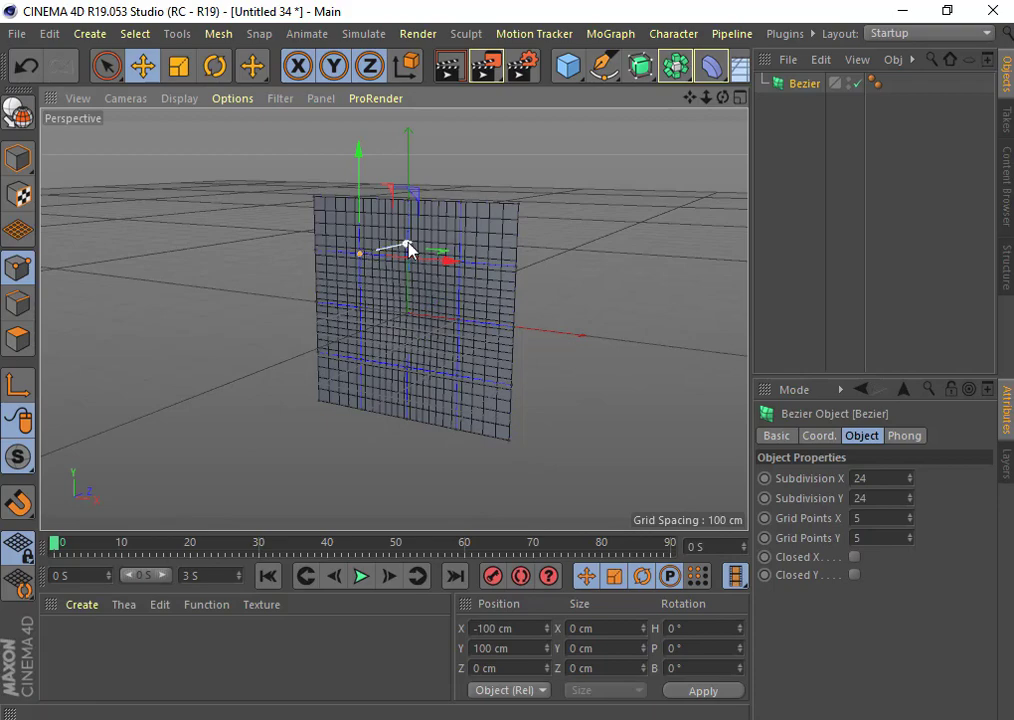
{"action": "left_click_drag", "start_coordinate": [407, 245], "coordinate": [390, 260]}
Step: Pull the upper-right and two lower control points forward to bend the surface
{"action": "left_click", "coordinate": [457, 264]}
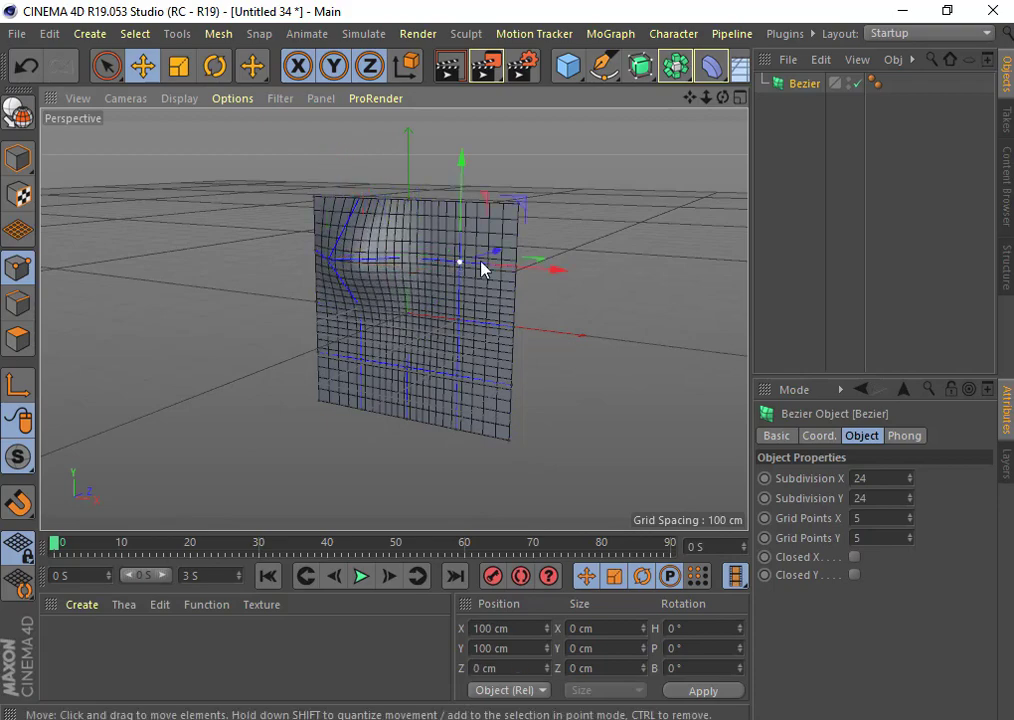
{"action": "left_click_drag", "start_coordinate": [499, 250], "coordinate": [459, 290]}
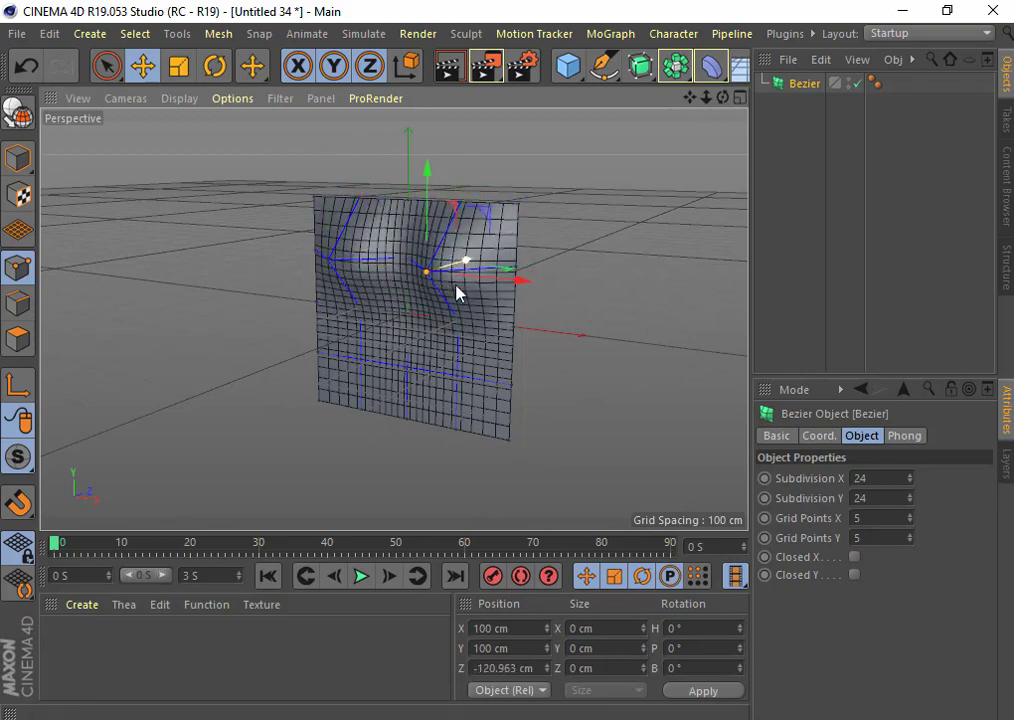
{"action": "left_click", "coordinate": [457, 376]}
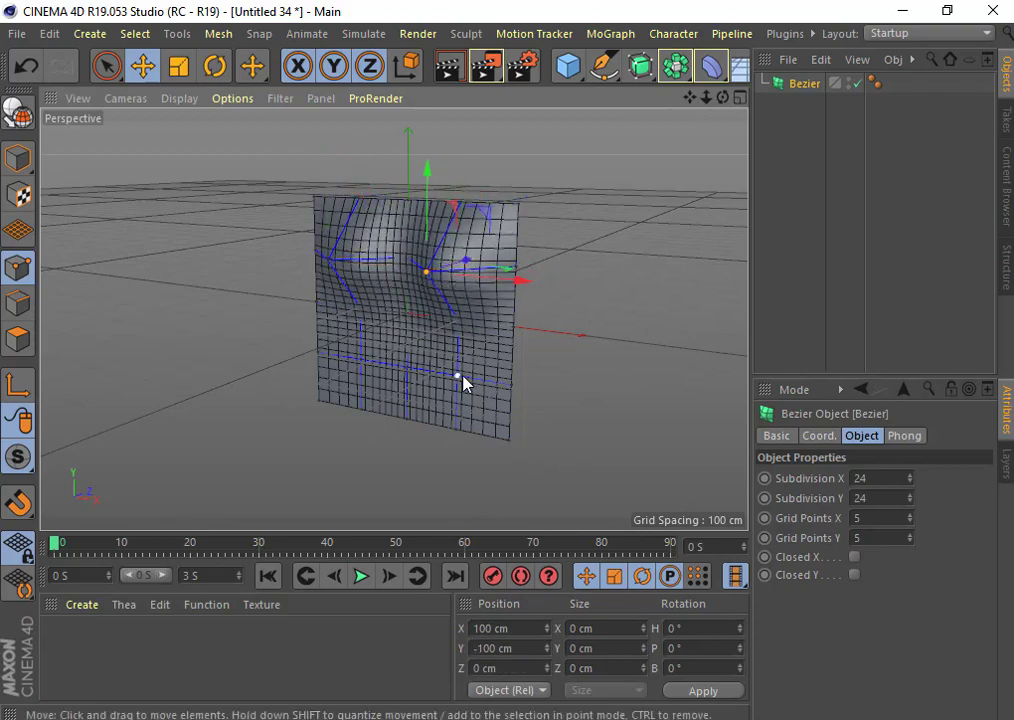
{"action": "left_click", "coordinate": [360, 359], "text": "shift"}
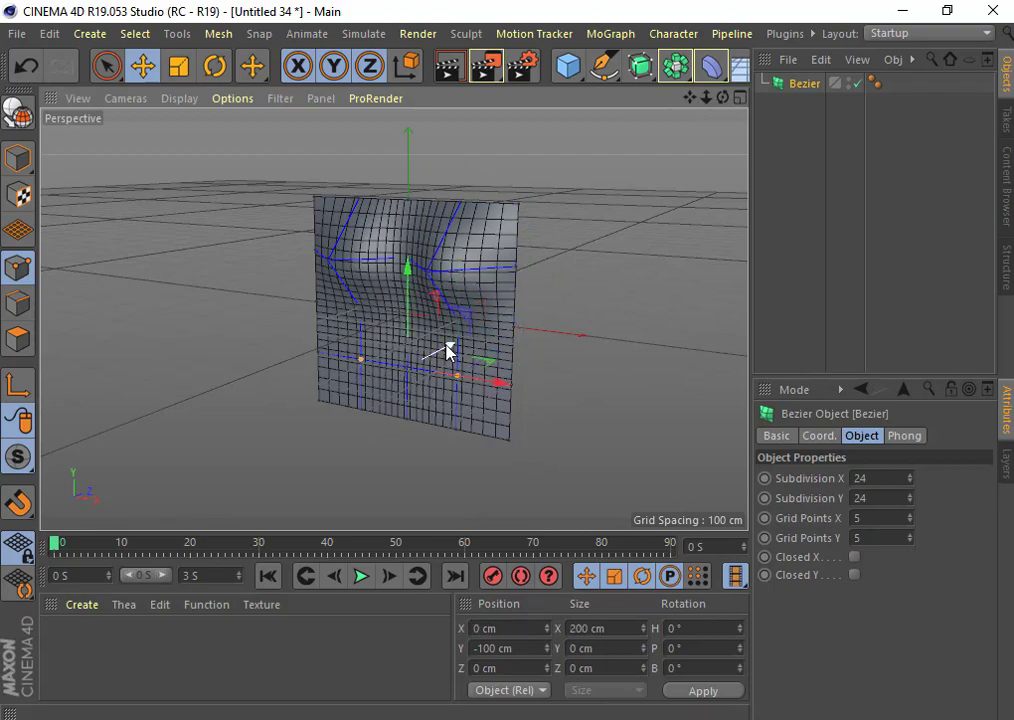
{"action": "mouse_move", "coordinate": [447, 352]}
{"action": "left_mouse_down"}
{"action": "mouse_move", "coordinate": [420, 352]}
{"action": "mouse_move", "coordinate": [446, 344]}
{"action": "left_mouse_up"}
Step: Undo the five point edits to return to the flat patch
{"action": "left_click", "coordinate": [30, 66]}
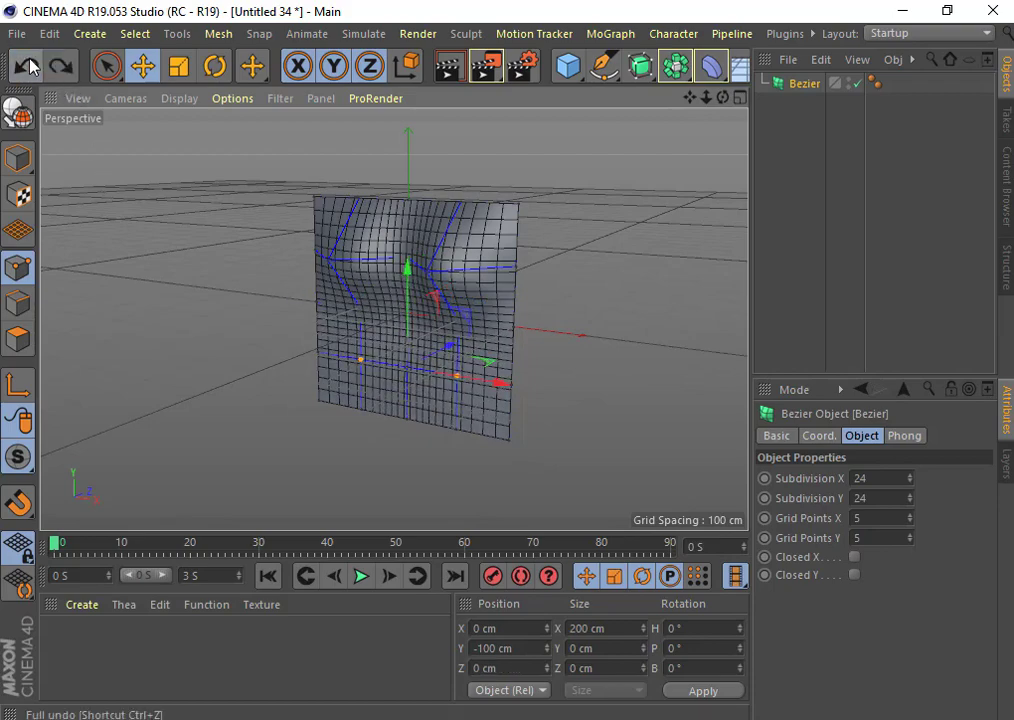
{"action": "left_click", "coordinate": [30, 66]}
{"action": "left_click", "coordinate": [30, 66]}
{"action": "left_click", "coordinate": [30, 66]}
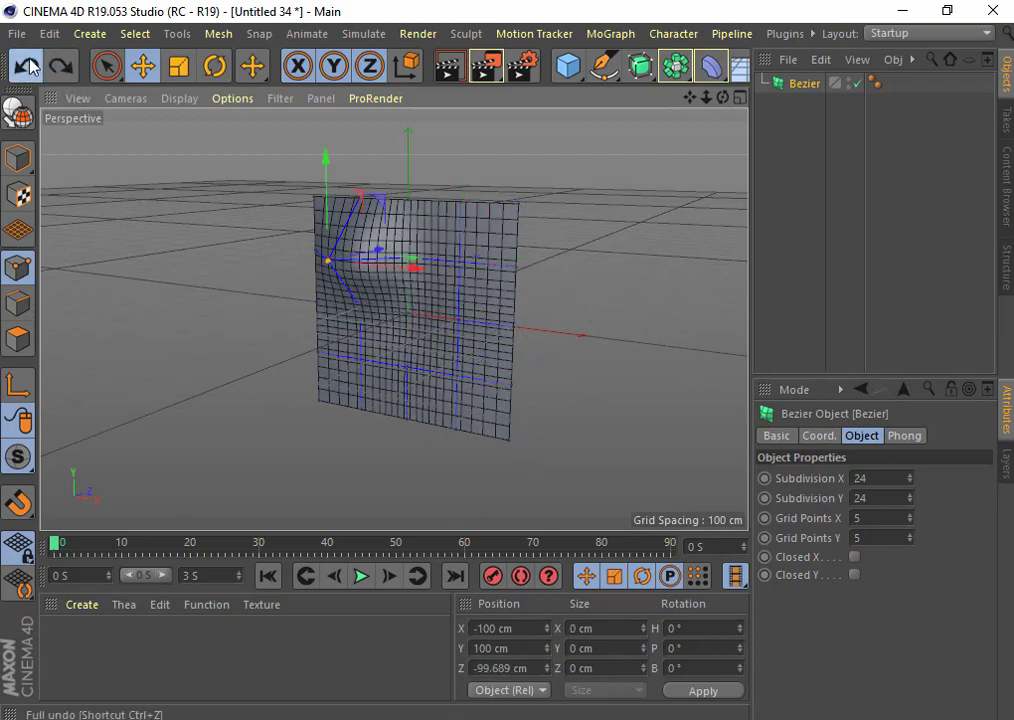
{"action": "left_click", "coordinate": [30, 66]}
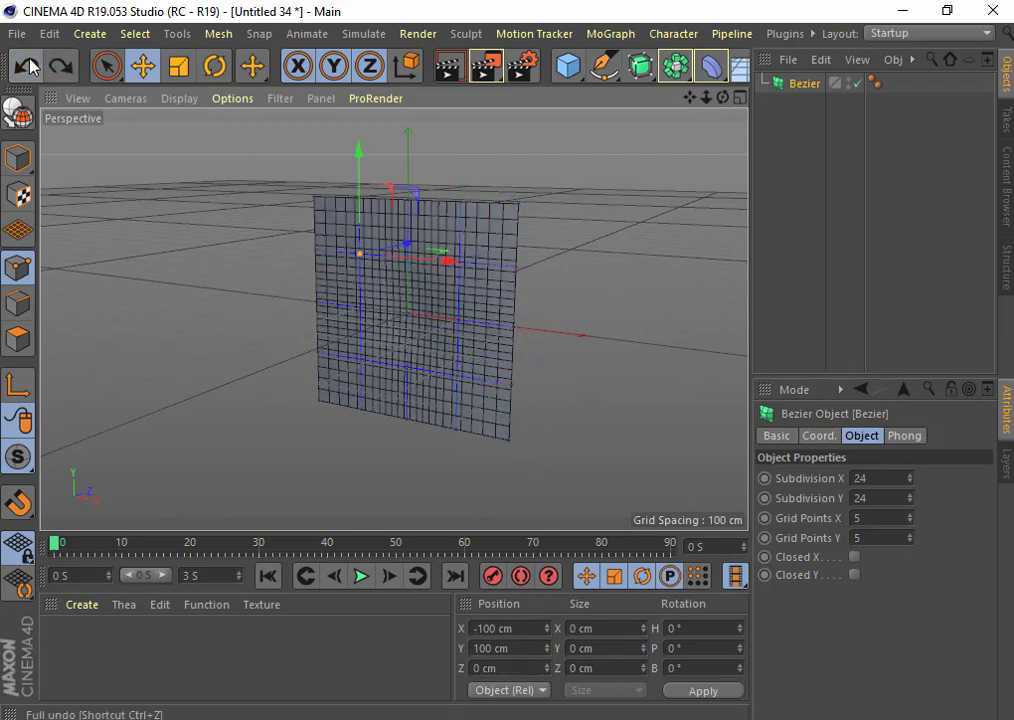
Step: Set Grid Points X and Y back to 3 and switch to the four-view layout
{"action": "left_click", "coordinate": [910, 514]}
{"action": "left_click", "coordinate": [910, 514]}
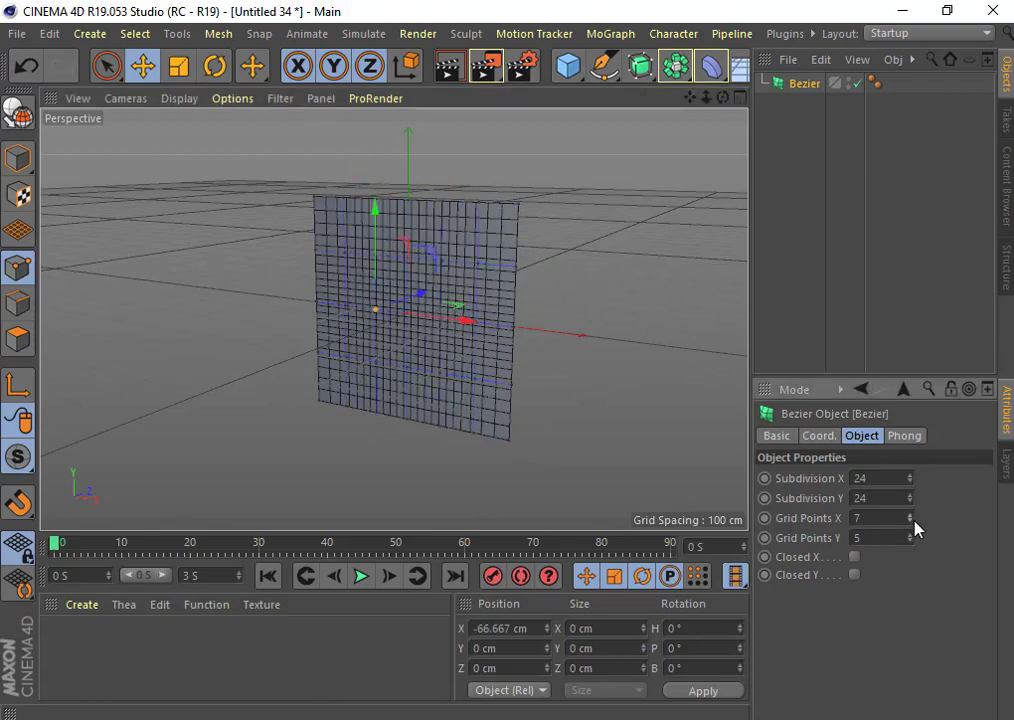
{"action": "left_click", "coordinate": [912, 521]}
{"action": "left_click", "coordinate": [912, 521]}
{"action": "left_click", "coordinate": [912, 521]}
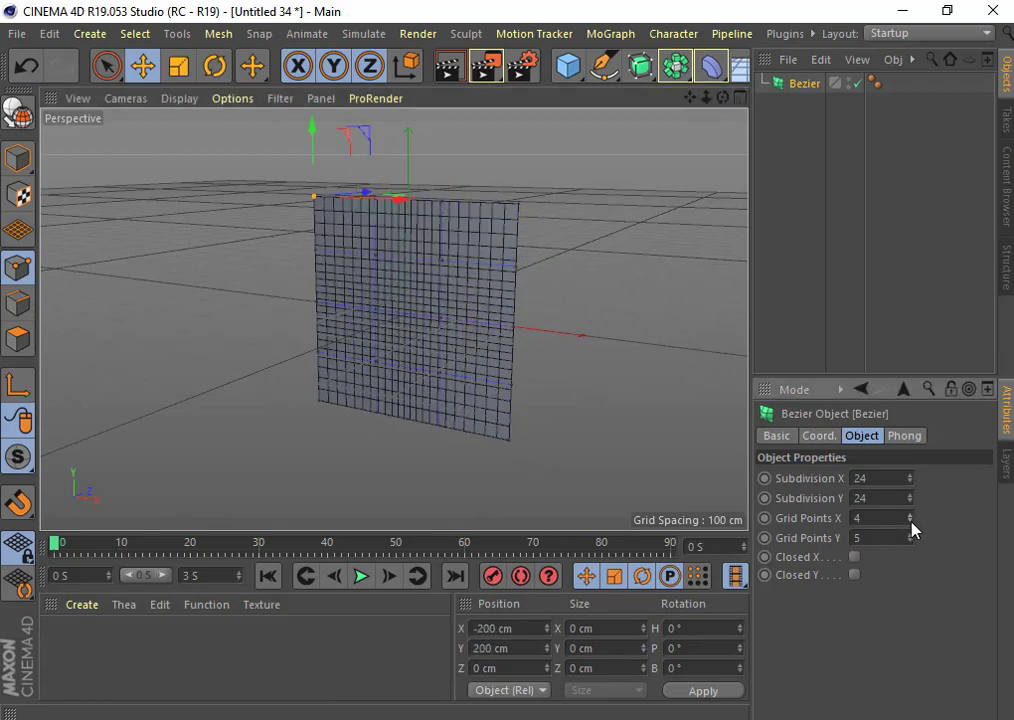
{"action": "left_click", "coordinate": [911, 521]}
{"action": "left_click", "coordinate": [911, 542]}
{"action": "left_click", "coordinate": [911, 542]}
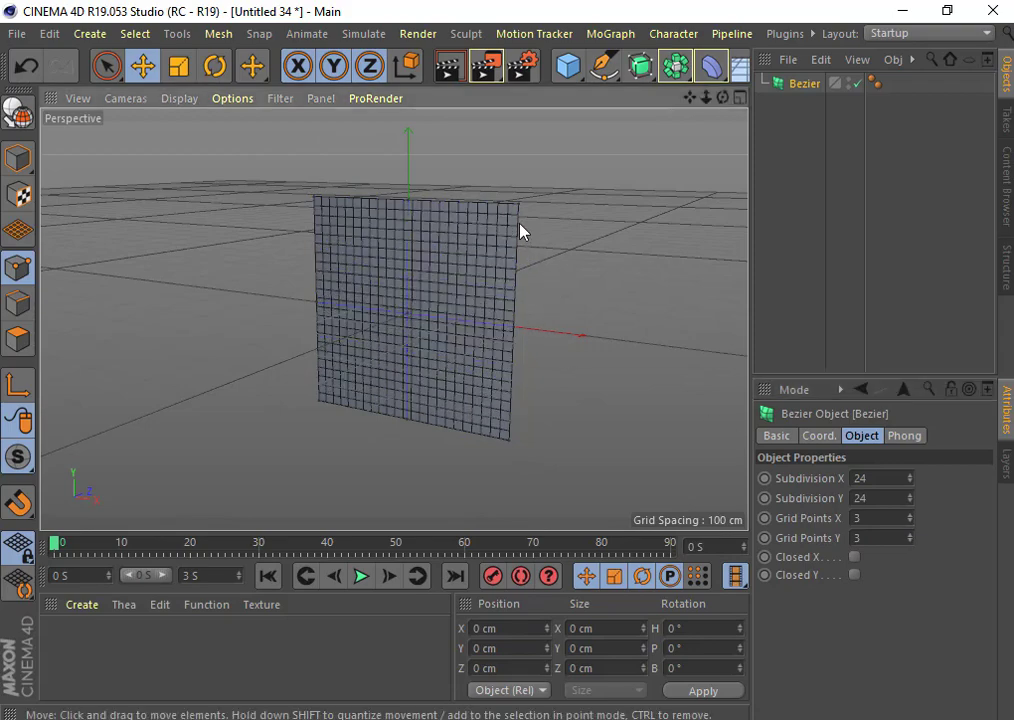
{"action": "left_click_drag", "start_coordinate": [722, 97], "coordinate": [700, 100]}
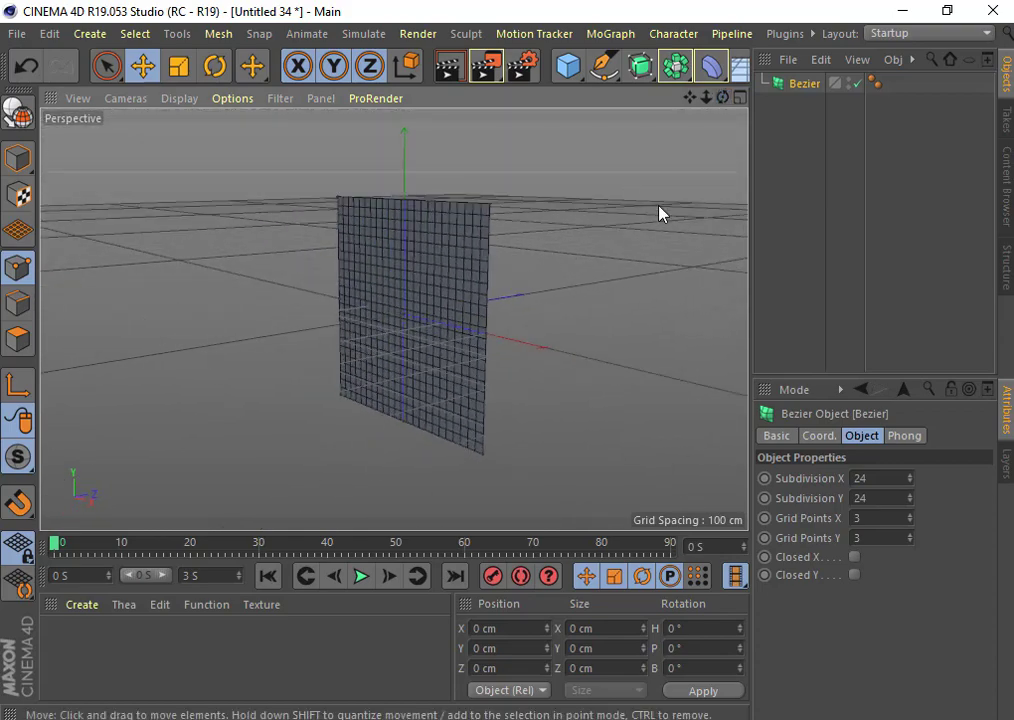
{"action": "left_click", "coordinate": [738, 99]}
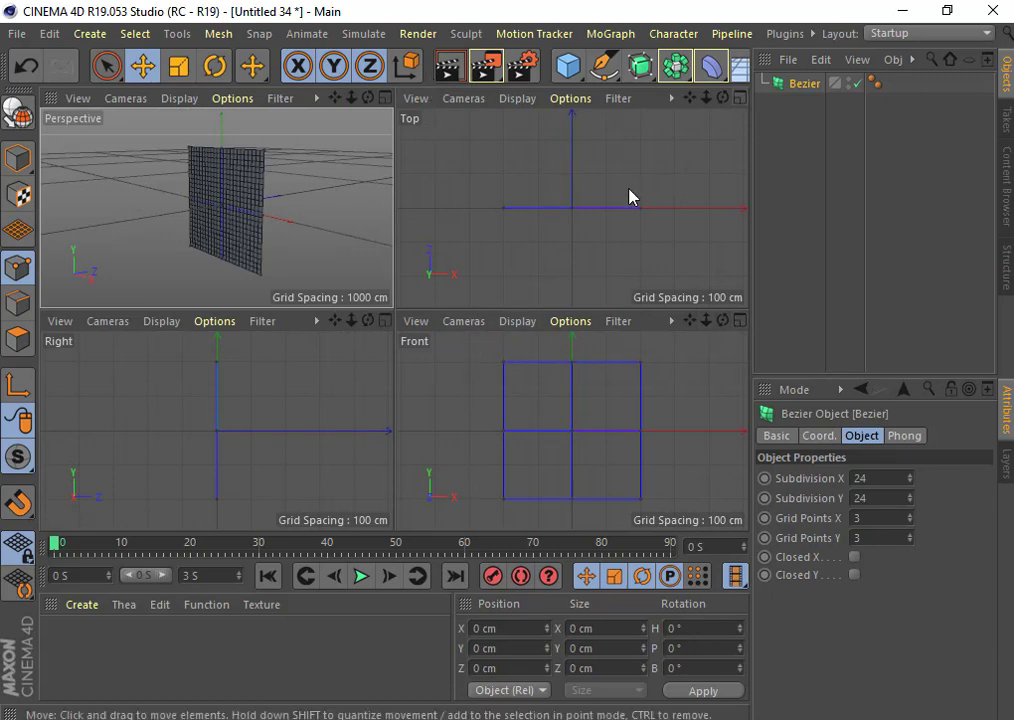
Step: Swing the right column of control points round in Top view into a quarter curve
{"action": "left_click", "coordinate": [261, 276]}
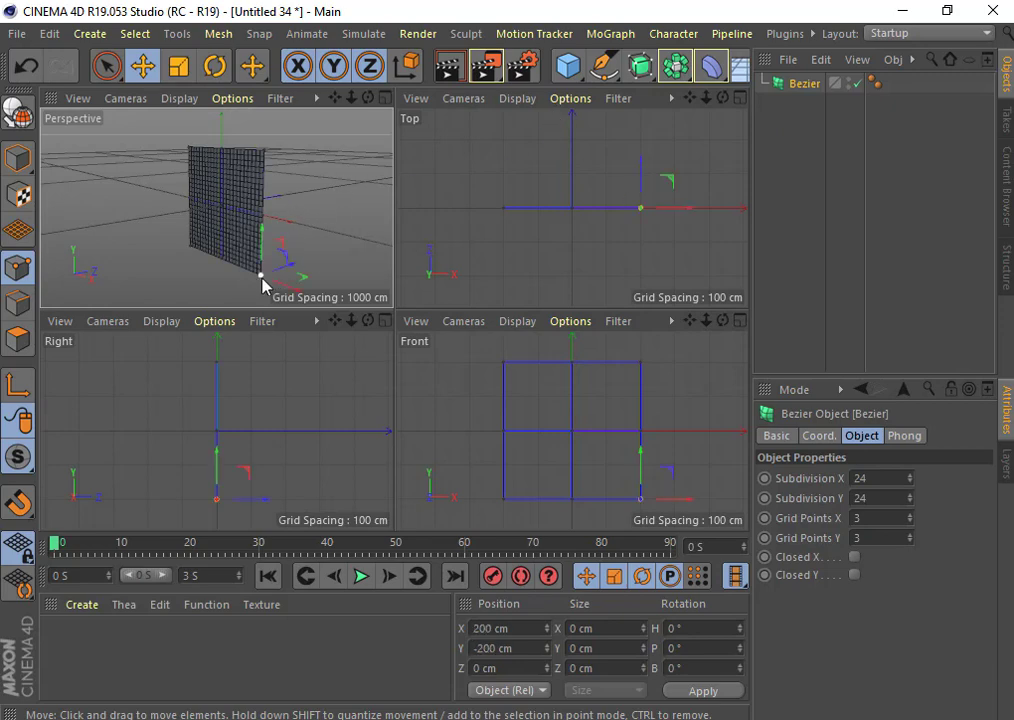
{"action": "left_click", "coordinate": [261, 216], "text": "shift"}
{"action": "left_click", "coordinate": [264, 151], "text": "shift"}
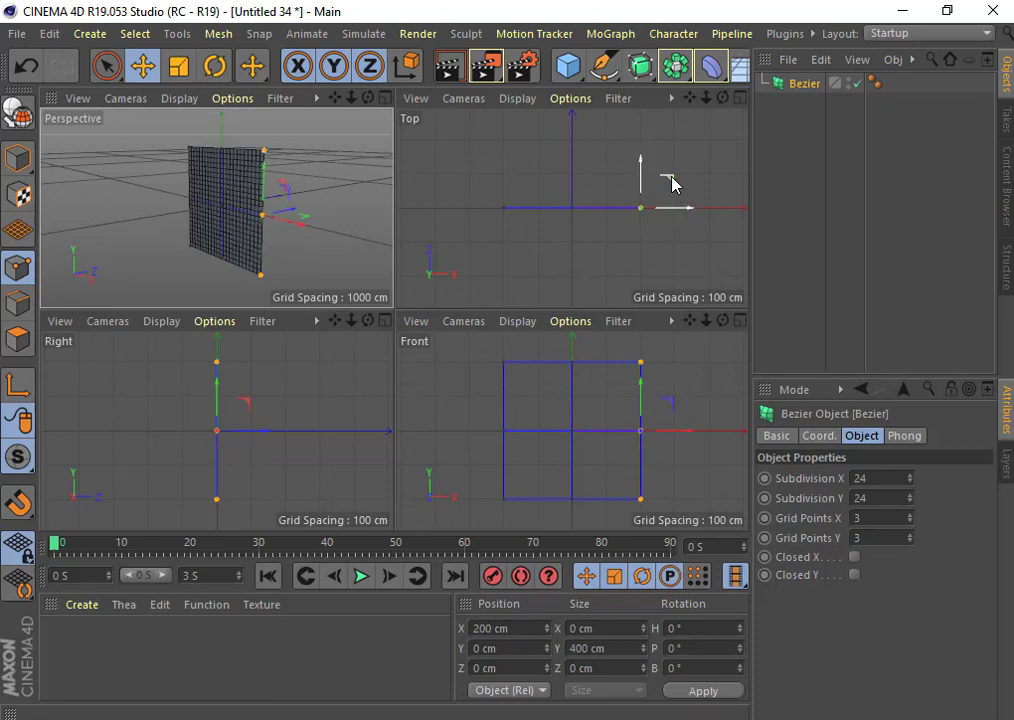
{"action": "left_click_drag", "start_coordinate": [672, 183], "coordinate": [614, 117]}
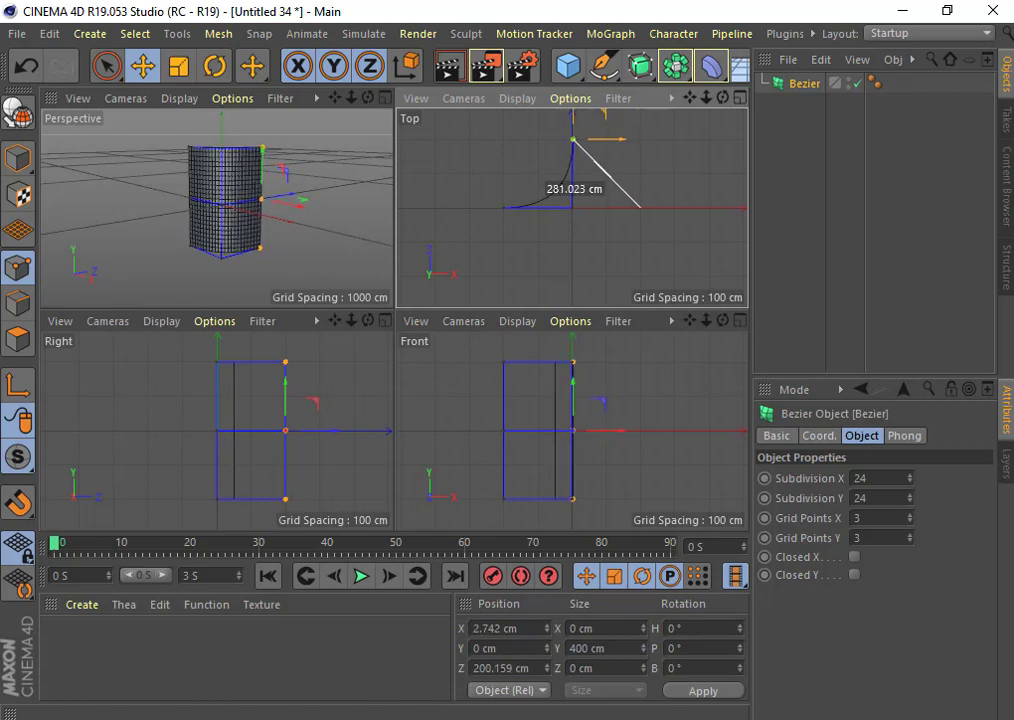
{"action": "left_click_drag", "start_coordinate": [614, 117], "coordinate": [606, 113]}
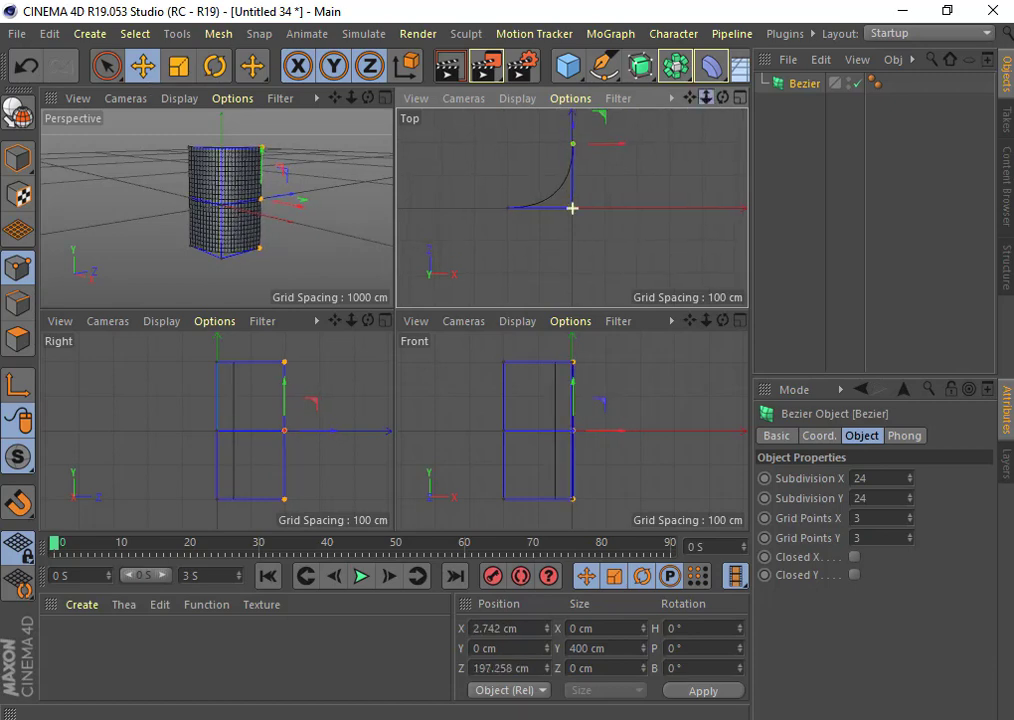
{"action": "left_click_drag", "start_coordinate": [690, 97], "coordinate": [689, 103]}
{"action": "left_click_drag", "start_coordinate": [572, 208], "coordinate": [577, 222]}
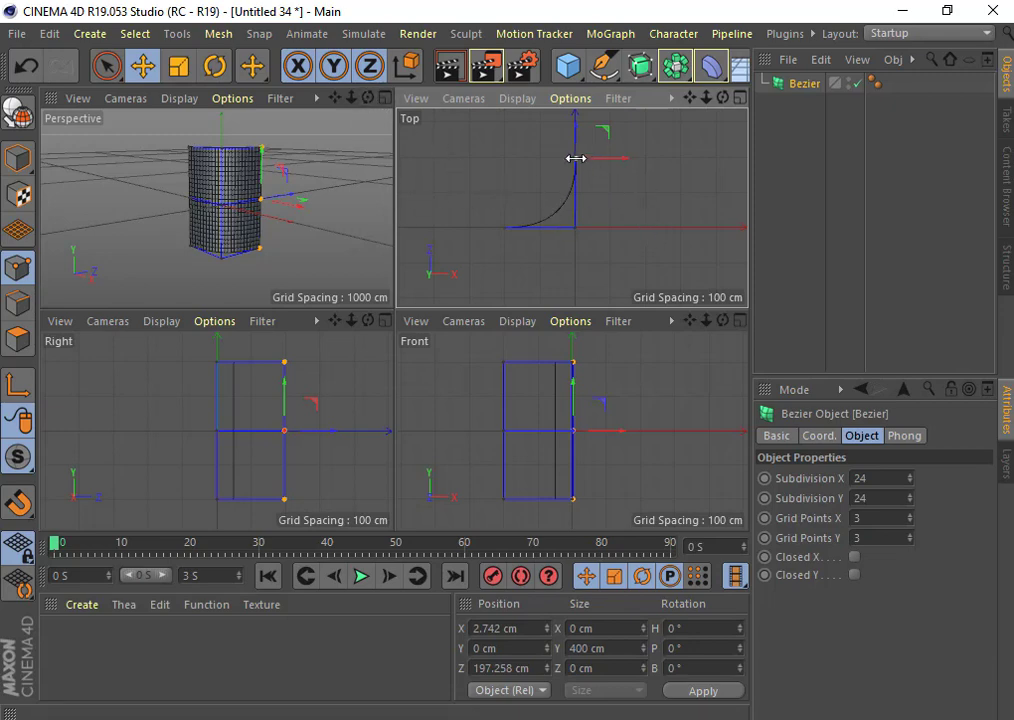
{"action": "mouse_move", "coordinate": [368, 97]}
{"action": "left_mouse_down"}
{"action": "mouse_move", "coordinate": [390, 97]}
{"action": "mouse_move", "coordinate": [392, 170]}
{"action": "mouse_move", "coordinate": [206, 222]}
{"action": "left_mouse_up"}
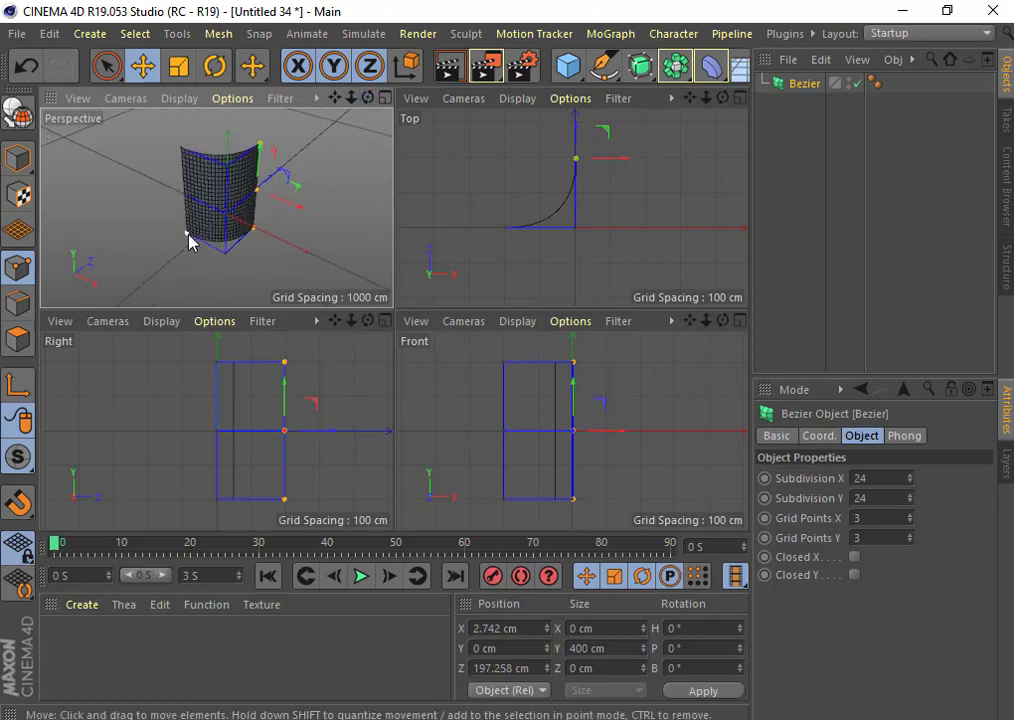
Step: Move the left-edge control points to Z 194.555 cm to deepen the curve
{"action": "left_click", "coordinate": [187, 197], "text": "shift"}
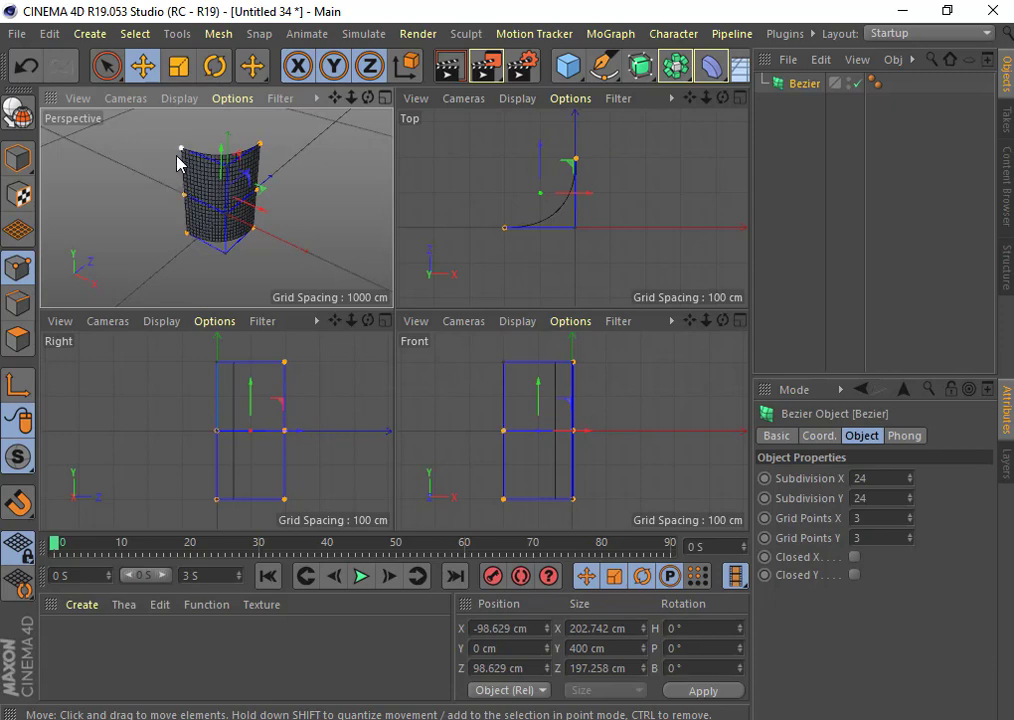
{"action": "left_click", "coordinate": [305, 232]}
{"action": "key", "text": "ctrl+z"}
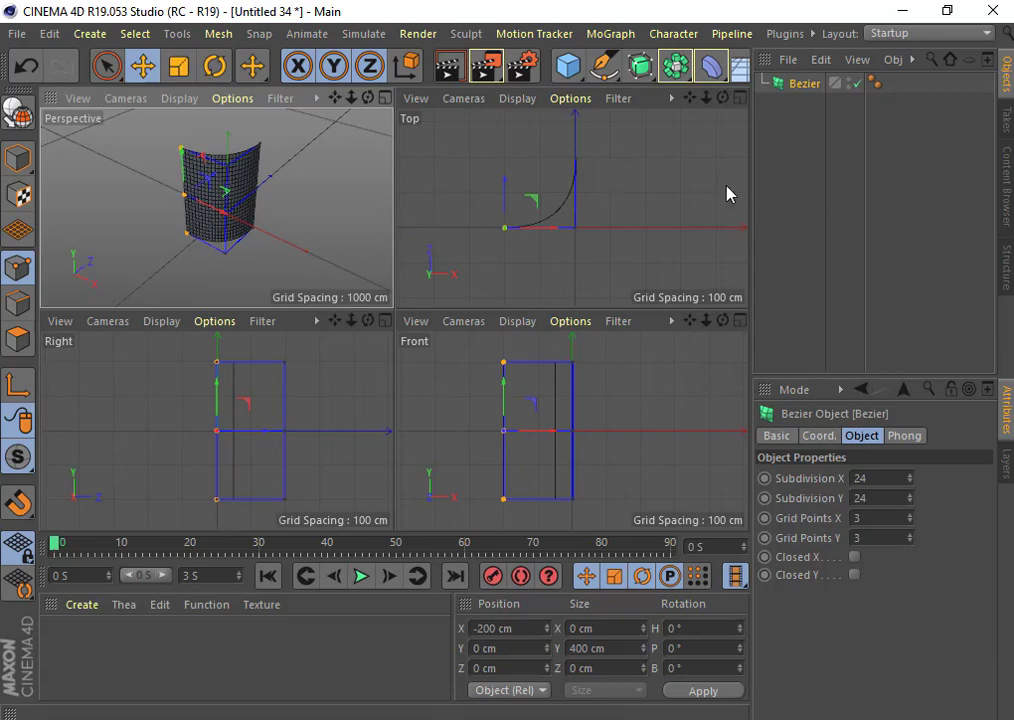
{"action": "left_click_drag", "start_coordinate": [709, 98], "coordinate": [573, 208]}
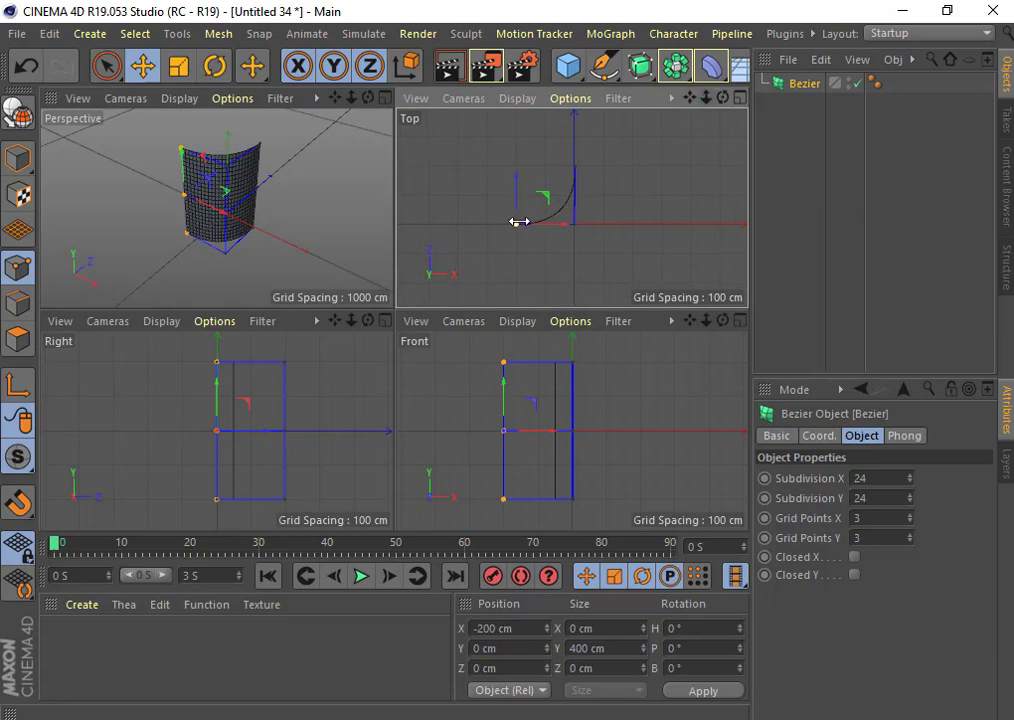
{"action": "mouse_move", "coordinate": [548, 197]}
{"action": "left_mouse_down"}
{"action": "mouse_move", "coordinate": [545, 145]}
{"action": "mouse_move", "coordinate": [577, 136]}
{"action": "mouse_move", "coordinate": [537, 142]}
{"action": "mouse_move", "coordinate": [543, 165]}
{"action": "mouse_move", "coordinate": [550, 141]}
{"action": "left_mouse_up"}
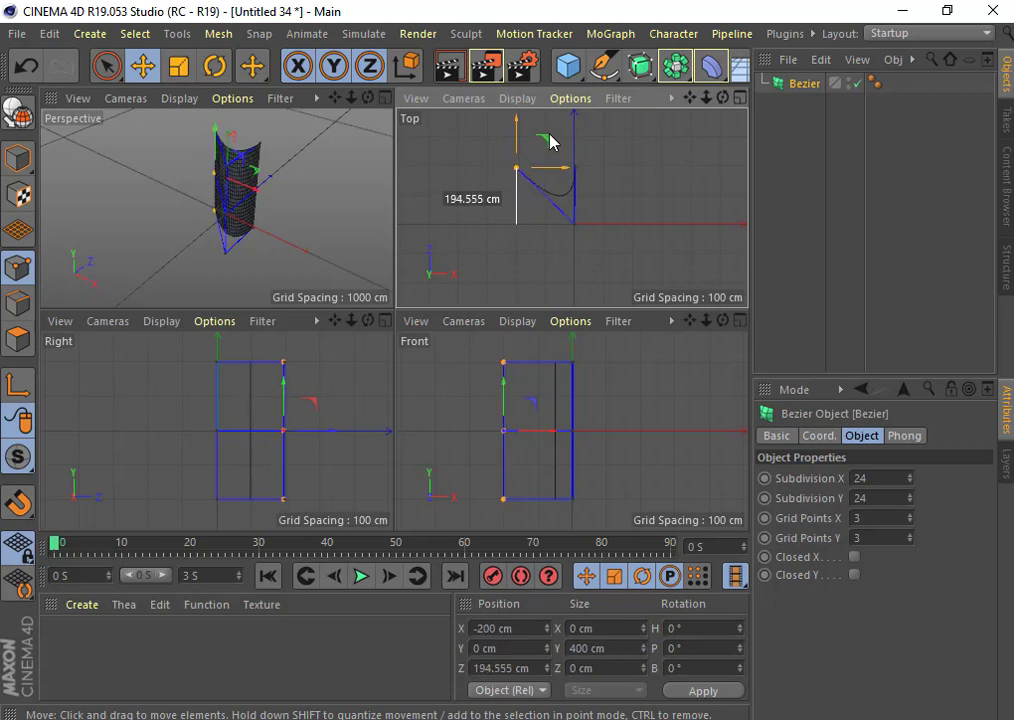
{"action": "left_click_drag", "start_coordinate": [551, 142], "coordinate": [551, 142]}
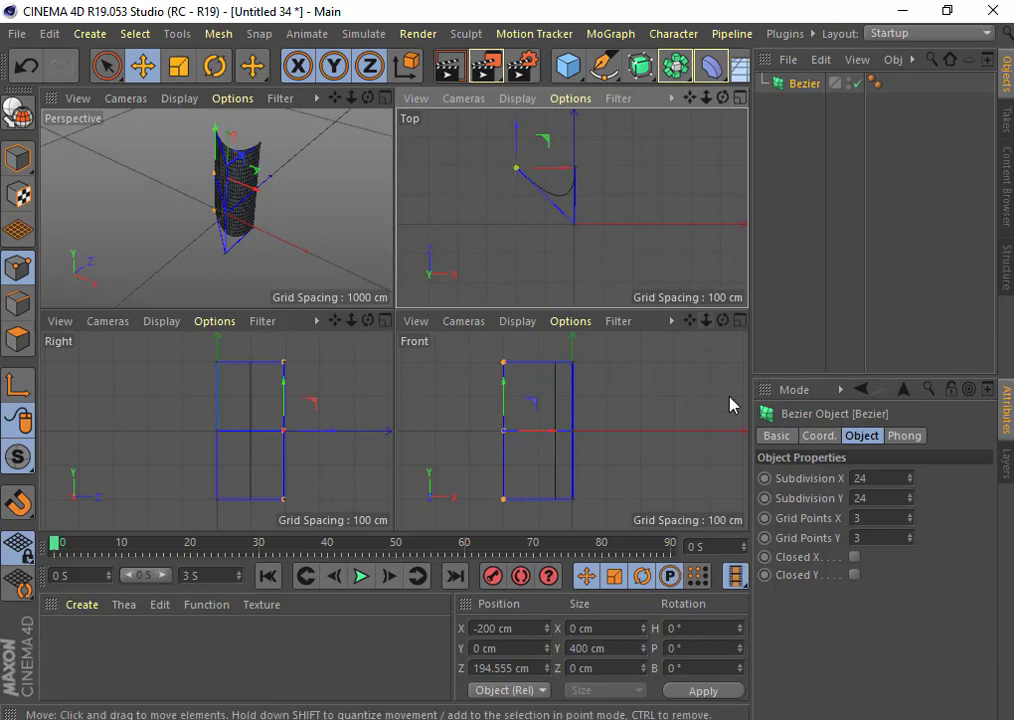
{"action": "left_click_drag", "start_coordinate": [368, 97], "coordinate": [310, 112]}
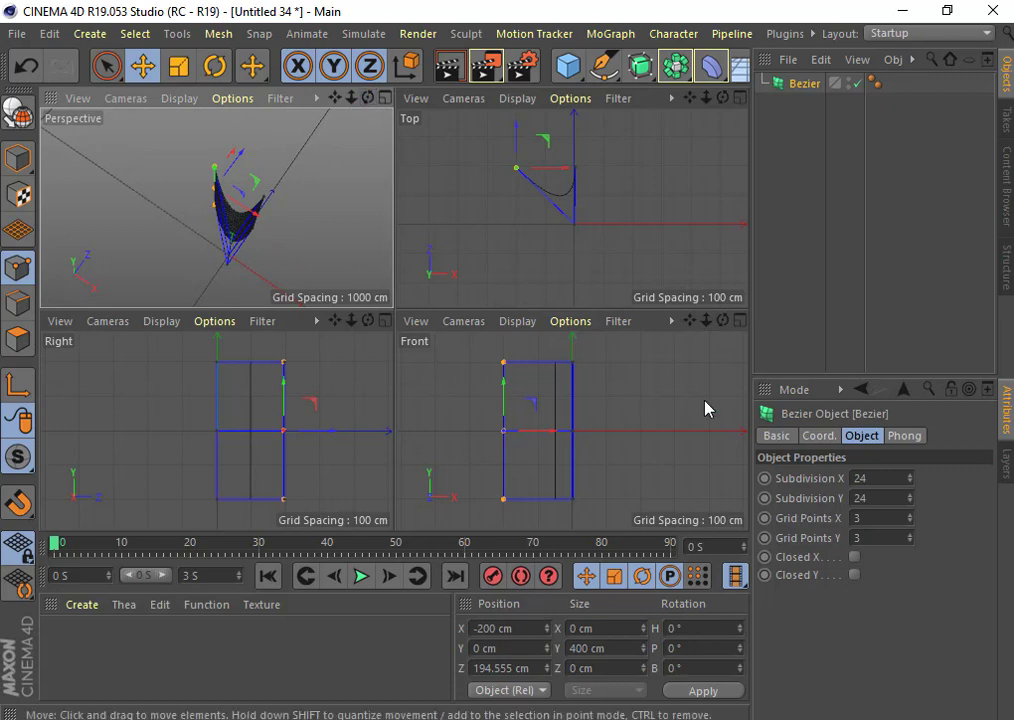
Step: Turn on Closed X so the patch wraps closed, and maximize the Perspective view
{"action": "left_click", "coordinate": [854, 557]}
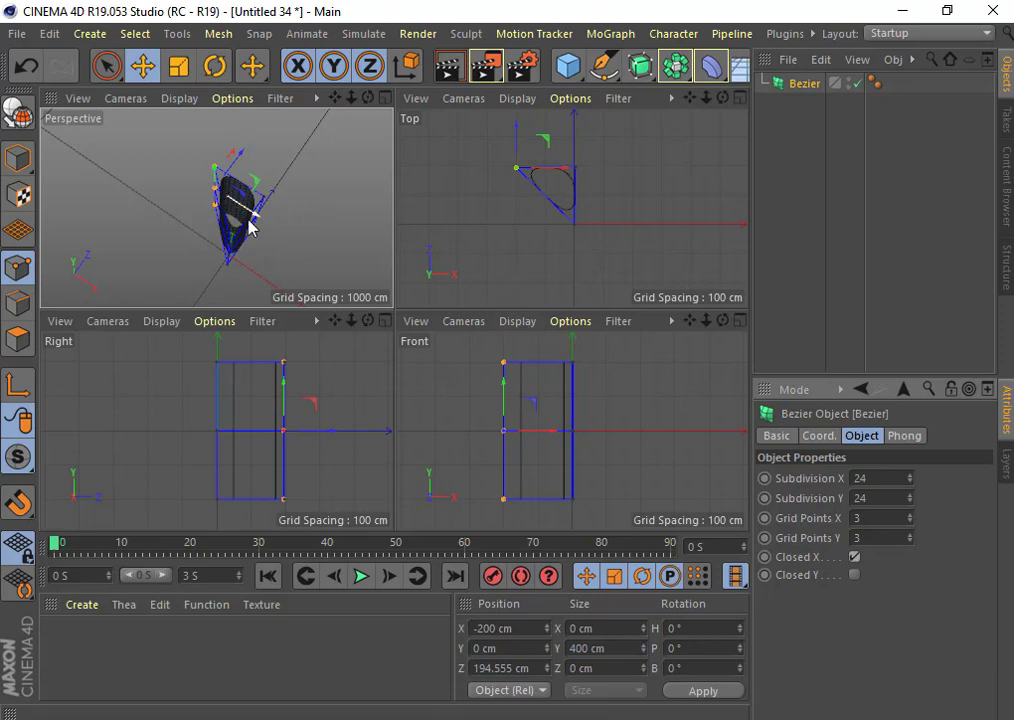
{"action": "left_click_drag", "start_coordinate": [369, 102], "coordinate": [369, 102]}
{"action": "left_click", "coordinate": [383, 98]}
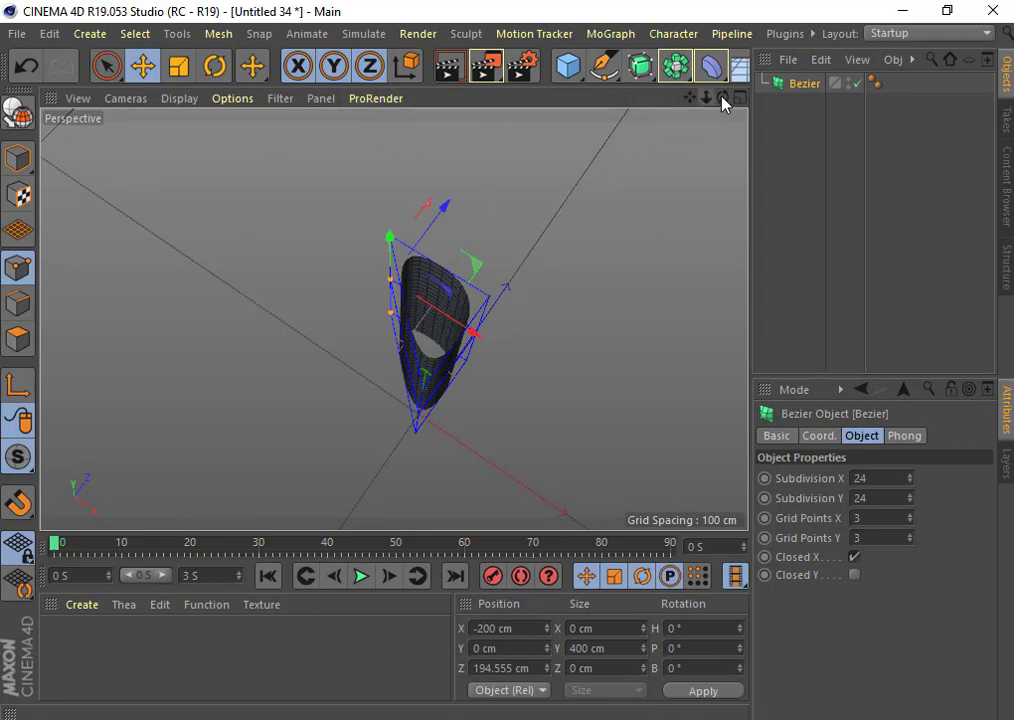
Step: Move the tube's control points to X -155.673 cm and Z 121.631 cm
{"action": "mouse_move", "coordinate": [724, 104]}
{"action": "left_mouse_down"}
{"action": "mouse_move", "coordinate": [683, 120]}
{"action": "mouse_move", "coordinate": [709, 106]}
{"action": "mouse_move", "coordinate": [735, 195]}
{"action": "left_mouse_up"}
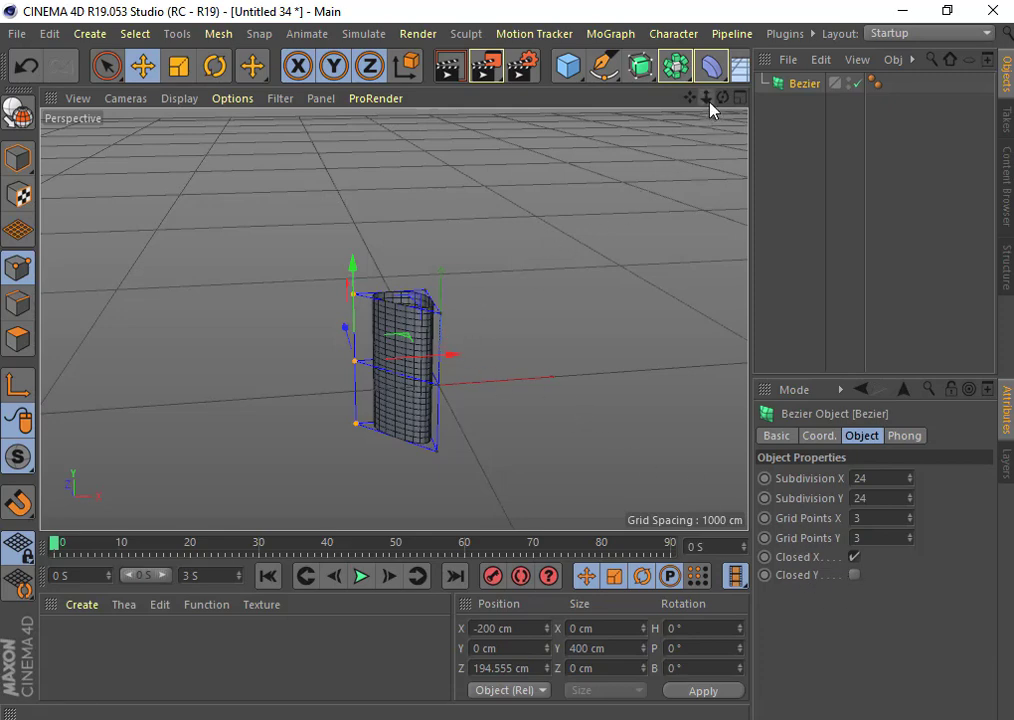
{"action": "mouse_move", "coordinate": [723, 97]}
{"action": "left_mouse_down"}
{"action": "mouse_move", "coordinate": [690, 110]}
{"action": "mouse_move", "coordinate": [729, 108]}
{"action": "mouse_move", "coordinate": [700, 120]}
{"action": "left_mouse_up"}
{"action": "mouse_move", "coordinate": [394, 318]}
{"action": "left_mouse_down"}
{"action": "mouse_move", "coordinate": [438, 352]}
{"action": "mouse_move", "coordinate": [475, 353]}
{"action": "left_mouse_up"}
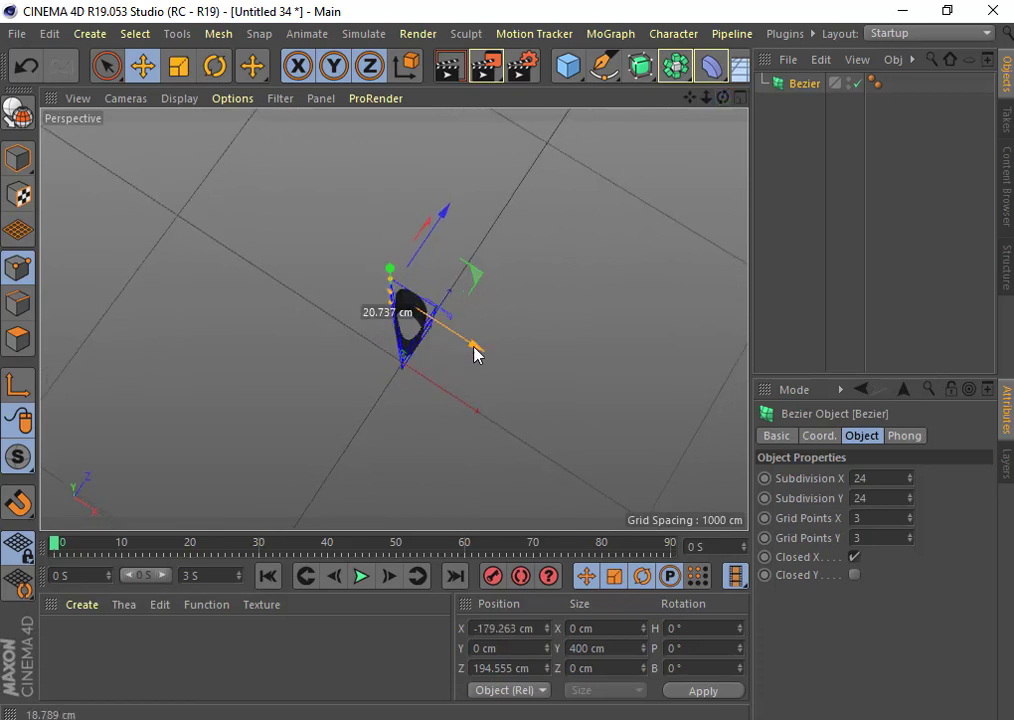
{"action": "left_click_drag", "start_coordinate": [441, 210], "coordinate": [437, 226]}
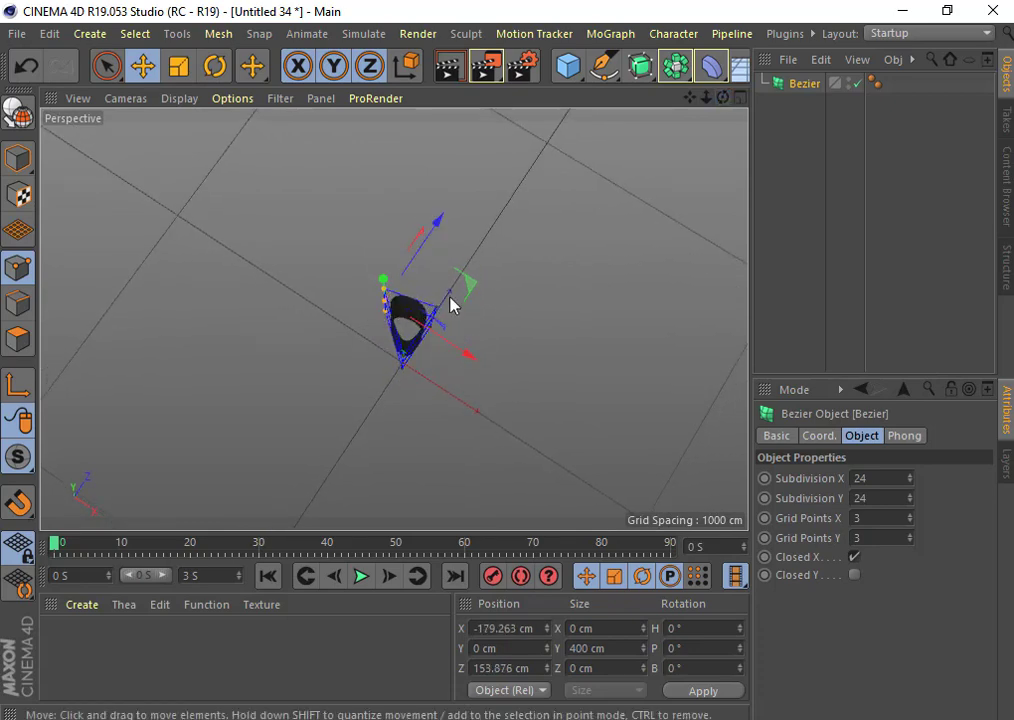
{"action": "left_click_drag", "start_coordinate": [706, 97], "coordinate": [740, 100]}
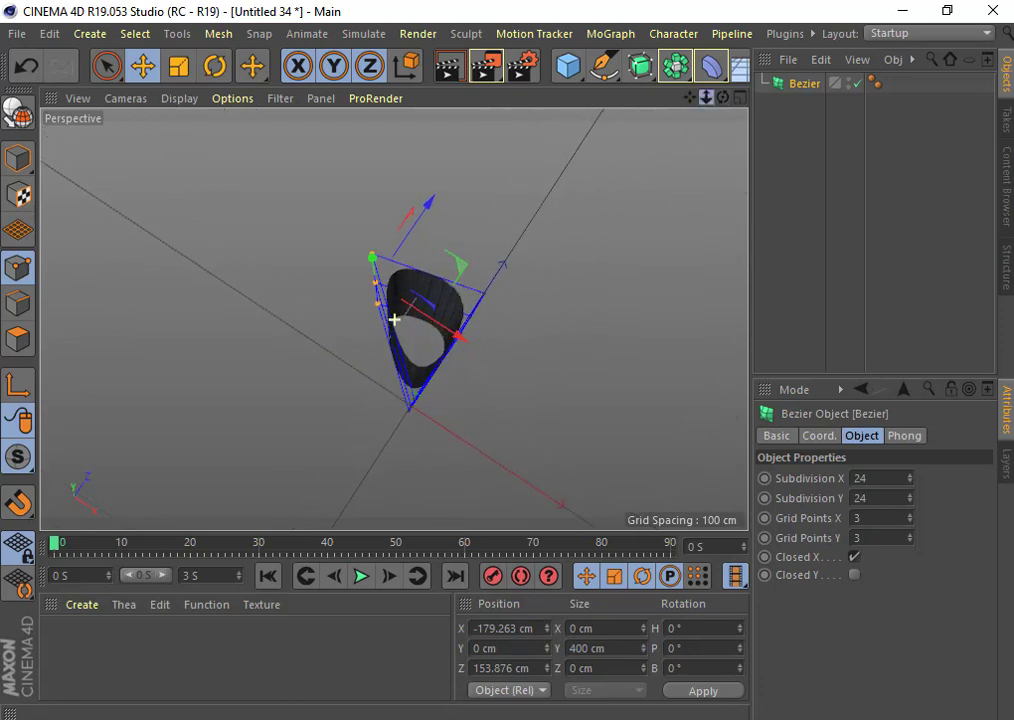
{"action": "left_click_drag", "start_coordinate": [446, 306], "coordinate": [450, 282]}
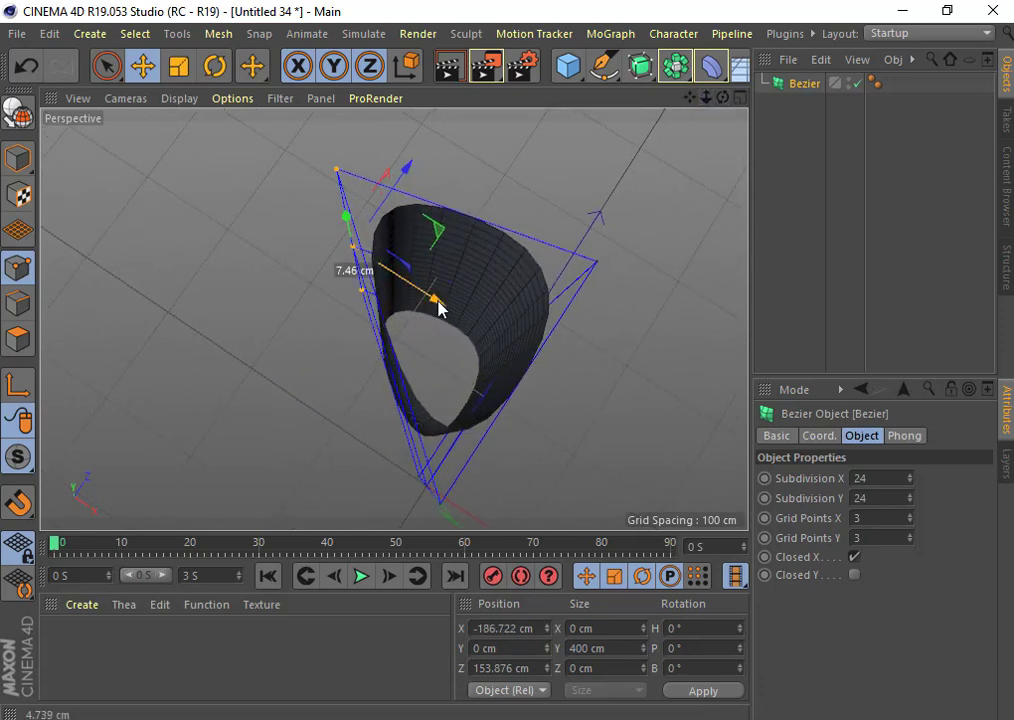
{"action": "left_click_drag", "start_coordinate": [421, 181], "coordinate": [402, 214]}
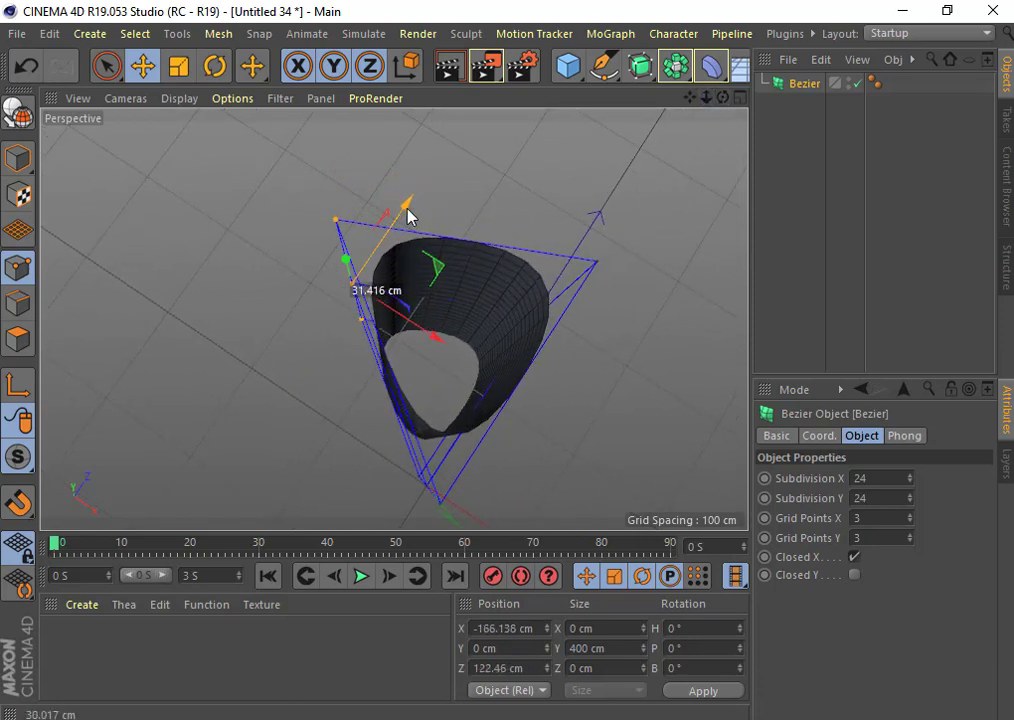
{"action": "left_click_drag", "start_coordinate": [432, 340], "coordinate": [446, 357]}
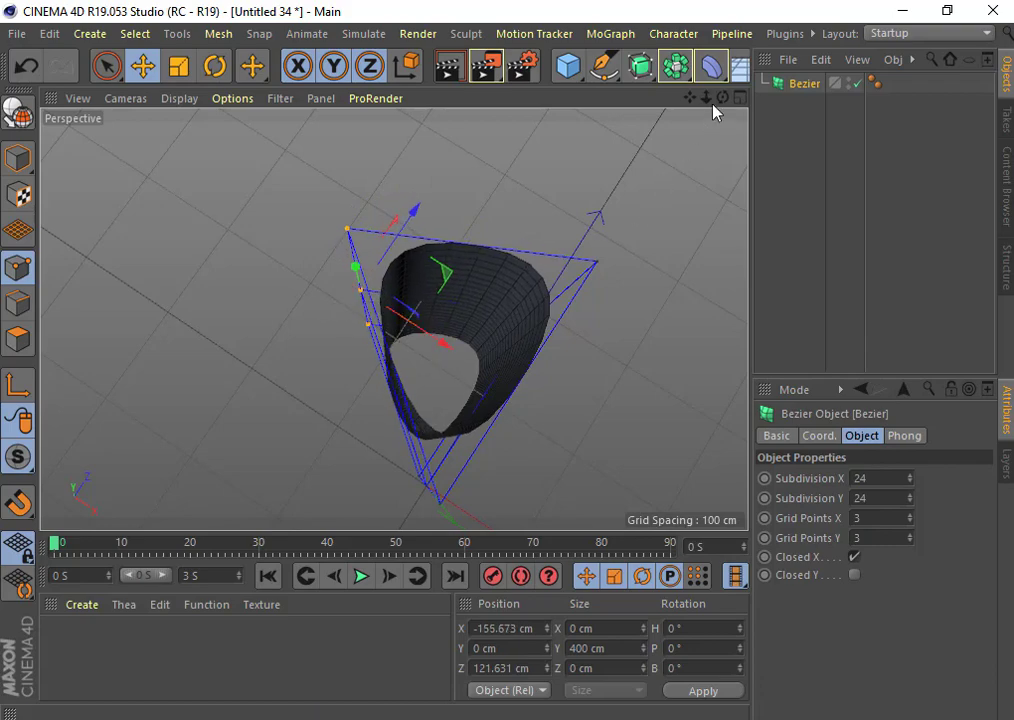
{"action": "mouse_move", "coordinate": [722, 97]}
{"action": "left_mouse_down"}
{"action": "mouse_move", "coordinate": [735, 100]}
{"action": "mouse_move", "coordinate": [706, 110]}
{"action": "mouse_move", "coordinate": [716, 104]}
{"action": "left_mouse_up"}
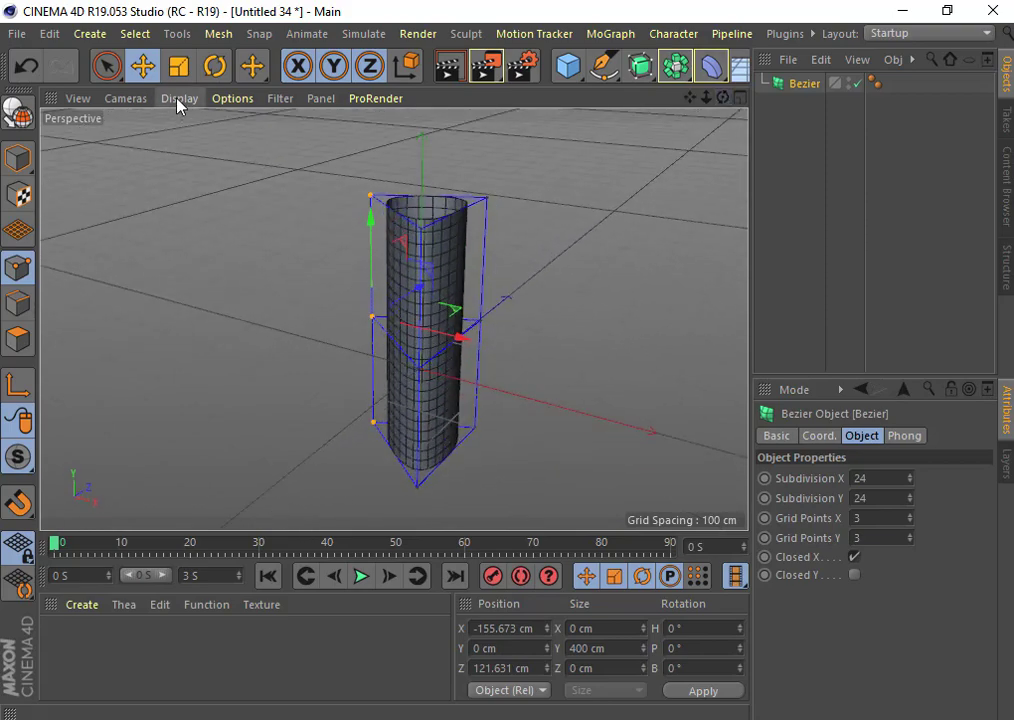
Step: Switch the viewport to plain Gouraud Shading and activate Model mode
{"action": "left_click", "coordinate": [178, 98]}
{"action": "left_click", "coordinate": [195, 139]}
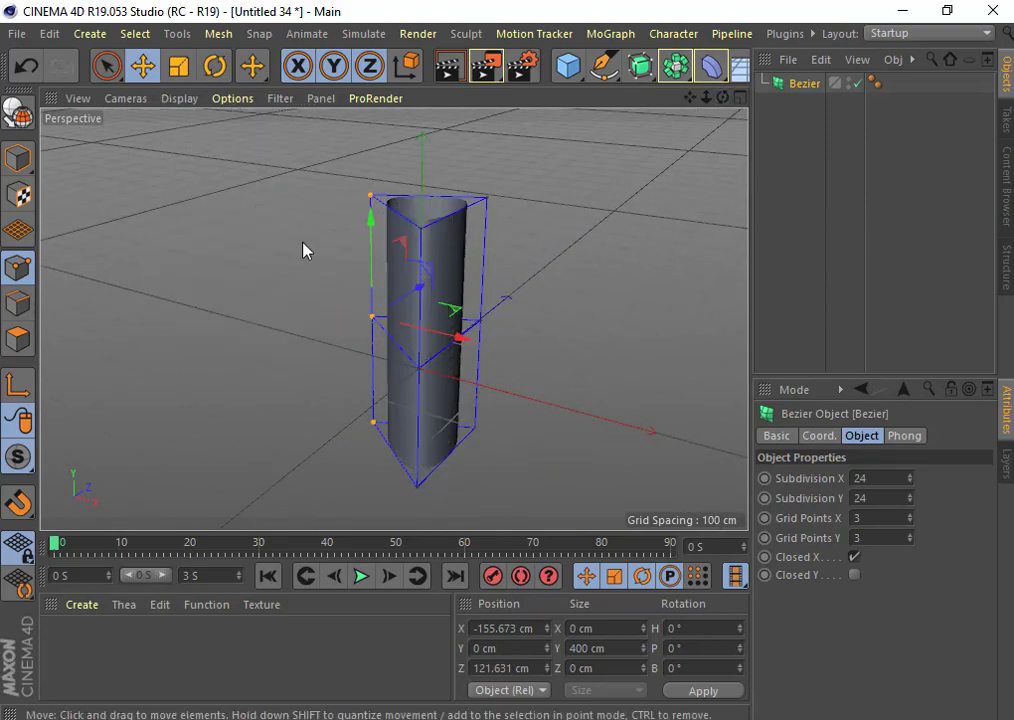
{"action": "left_click_drag", "start_coordinate": [17, 157], "coordinate": [98, 197]}
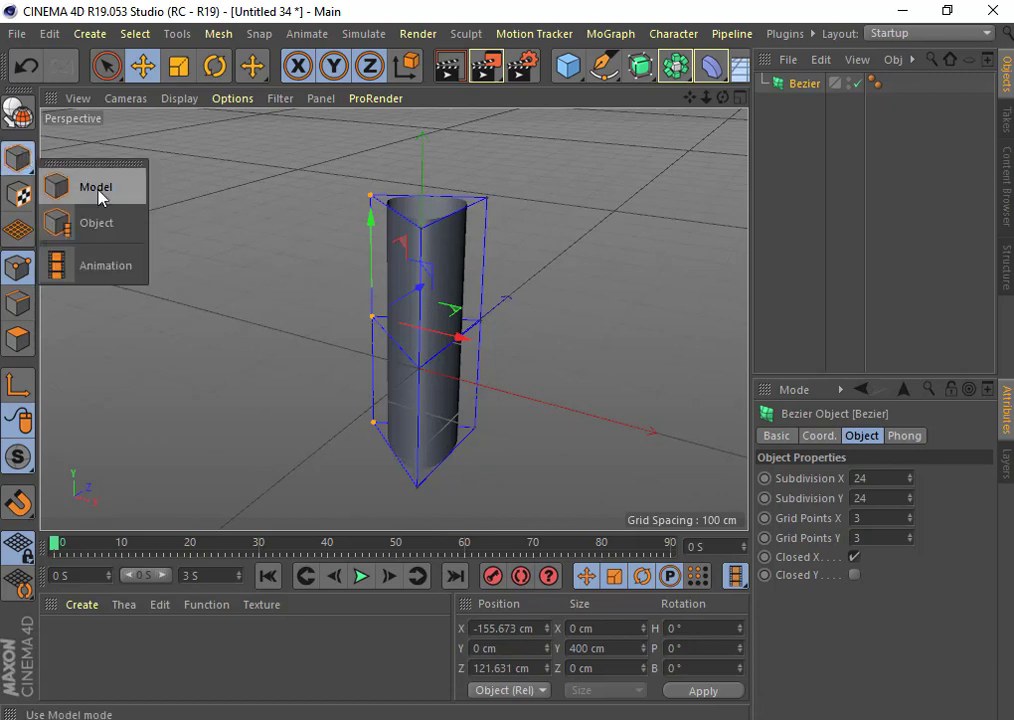
Step: Deselect the tube, then orbit and zoom the Perspective view to inspect it from around and above
{"action": "left_click", "coordinate": [548, 247]}
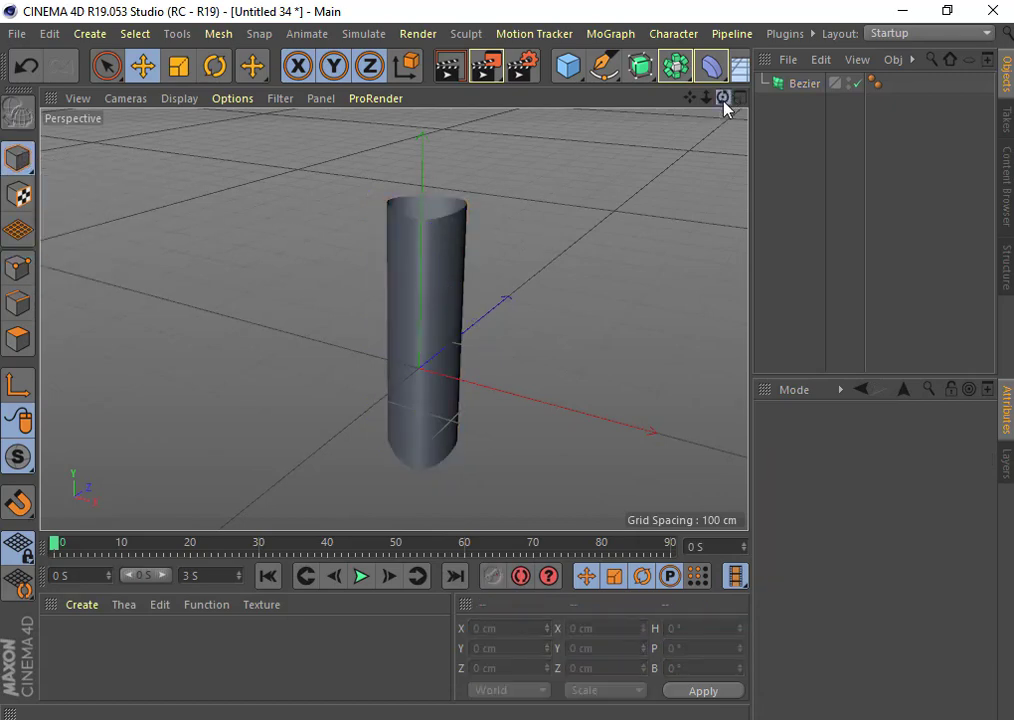
{"action": "left_click_drag", "start_coordinate": [724, 104], "coordinate": [394, 318]}
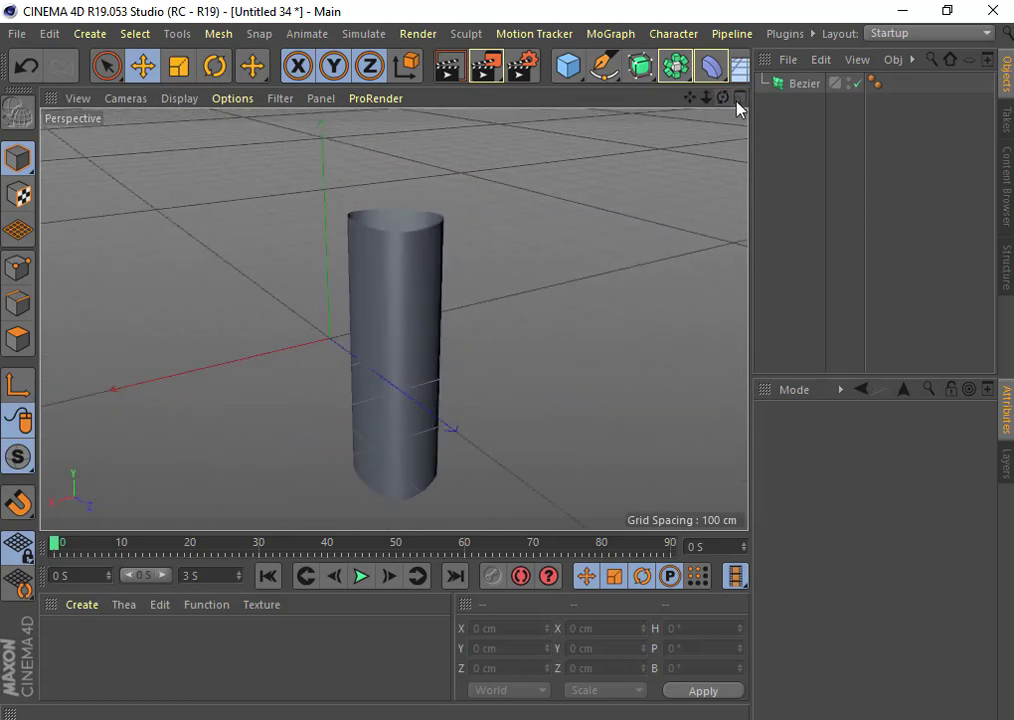
{"action": "left_click_drag", "start_coordinate": [705, 97], "coordinate": [394, 318]}
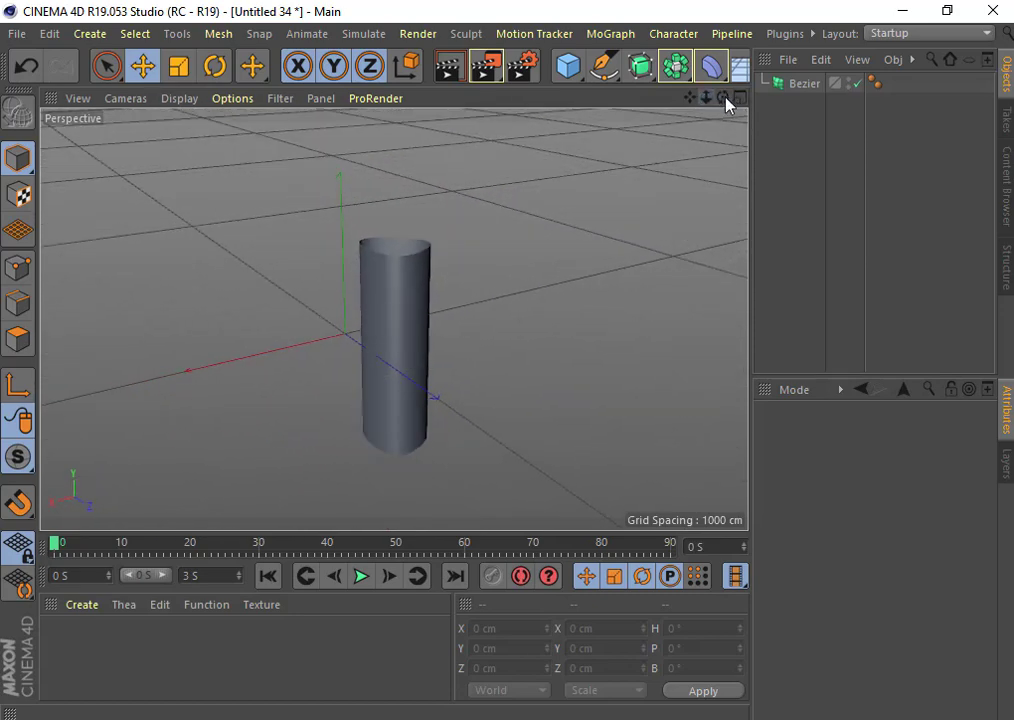
{"action": "left_click_drag", "start_coordinate": [722, 96], "coordinate": [394, 318]}
{"action": "left_click_drag", "start_coordinate": [709, 95], "coordinate": [394, 319]}
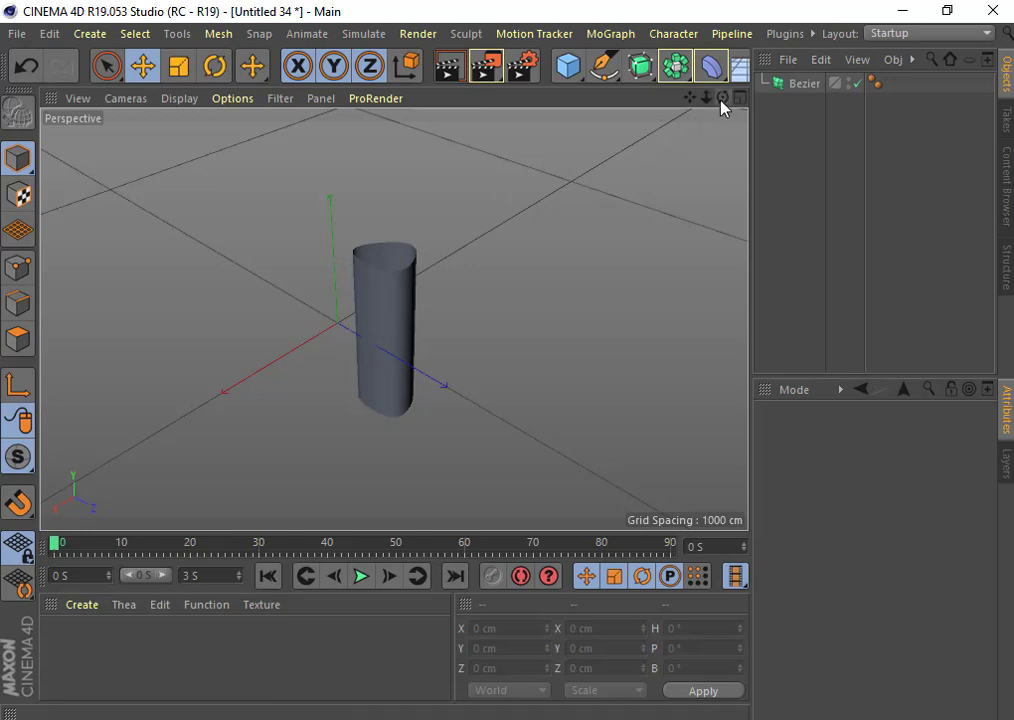
{"action": "mouse_move", "coordinate": [720, 98]}
{"action": "left_mouse_down"}
{"action": "mouse_move", "coordinate": [760, 160]}
{"action": "mouse_move", "coordinate": [890, 160]}
{"action": "left_mouse_up"}
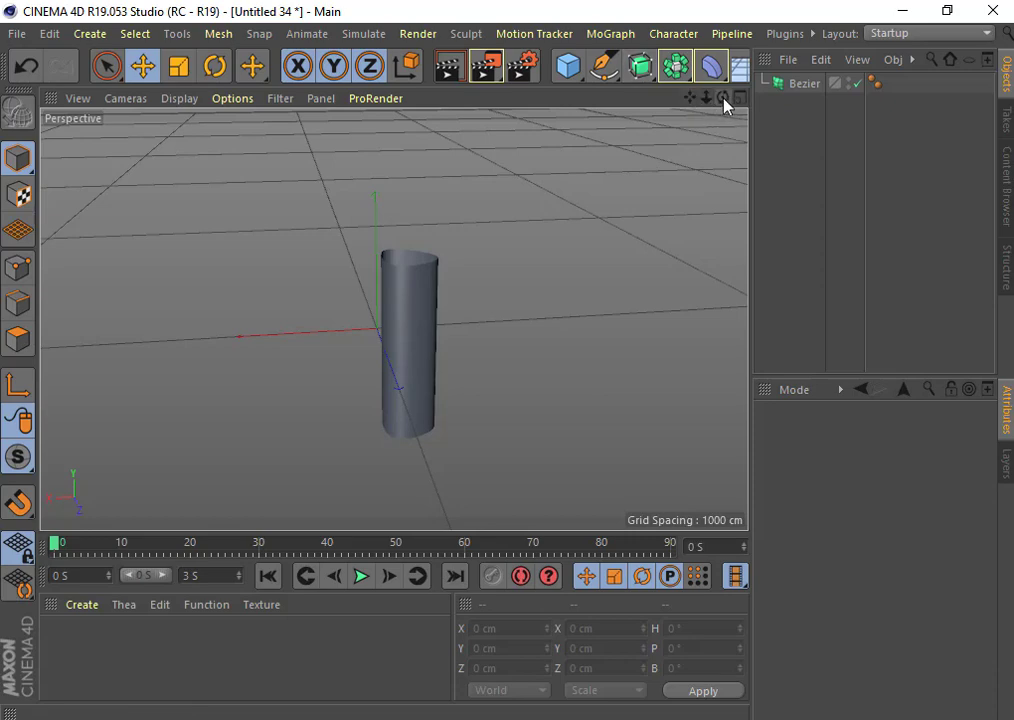
{"action": "left_click_drag", "start_coordinate": [723, 97], "coordinate": [600, 100]}
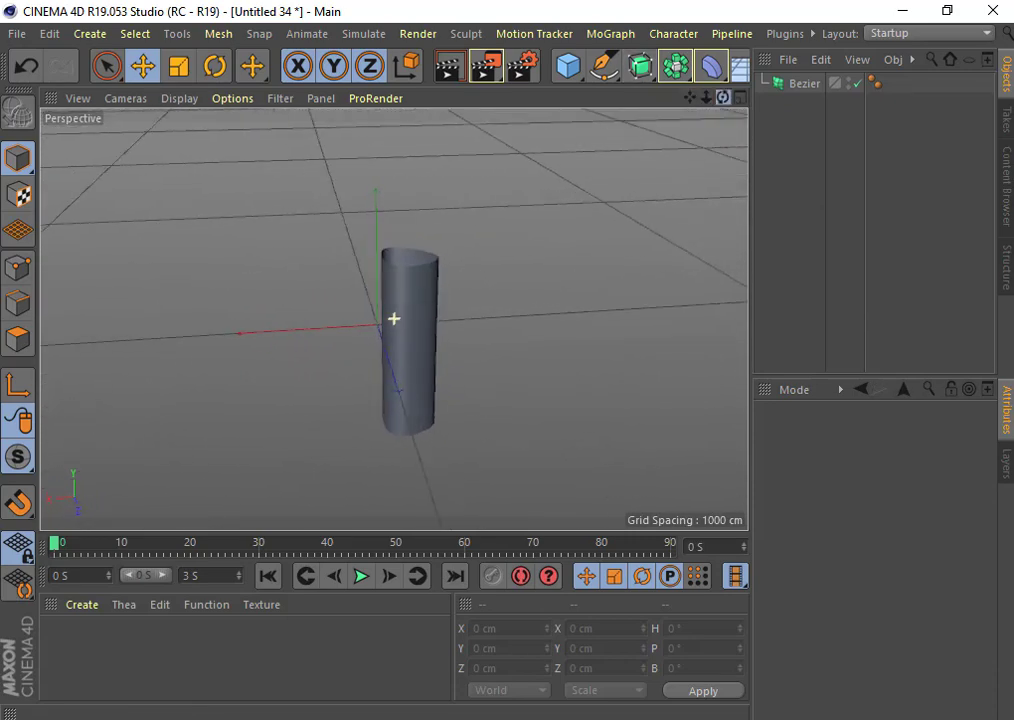
{"action": "left_click_drag", "start_coordinate": [600, 100], "coordinate": [560, 100]}
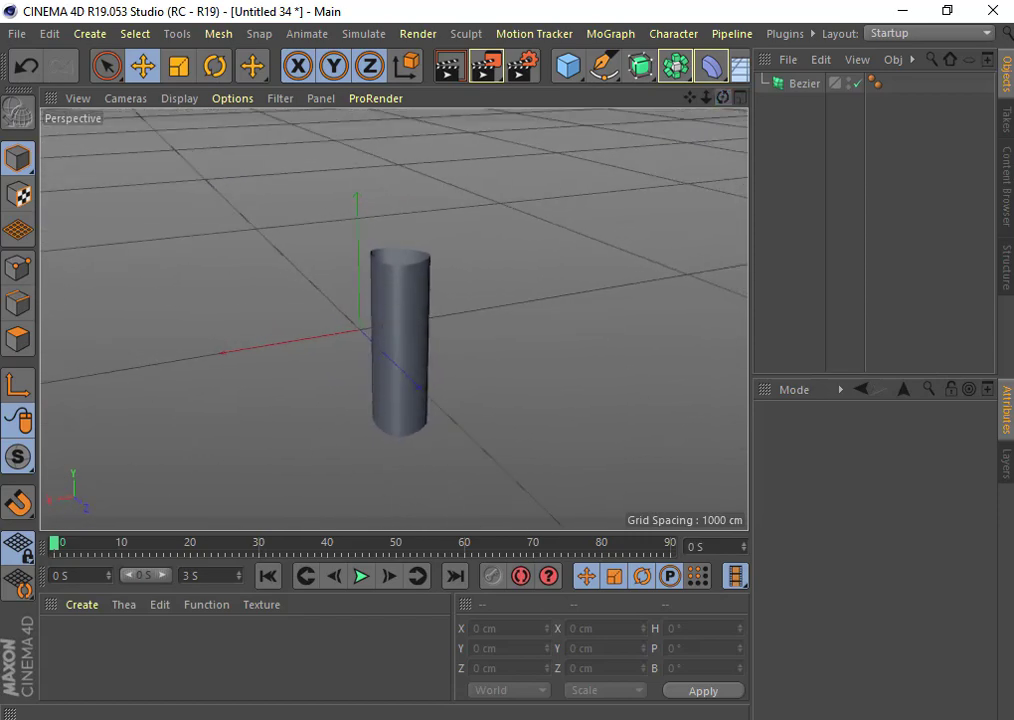